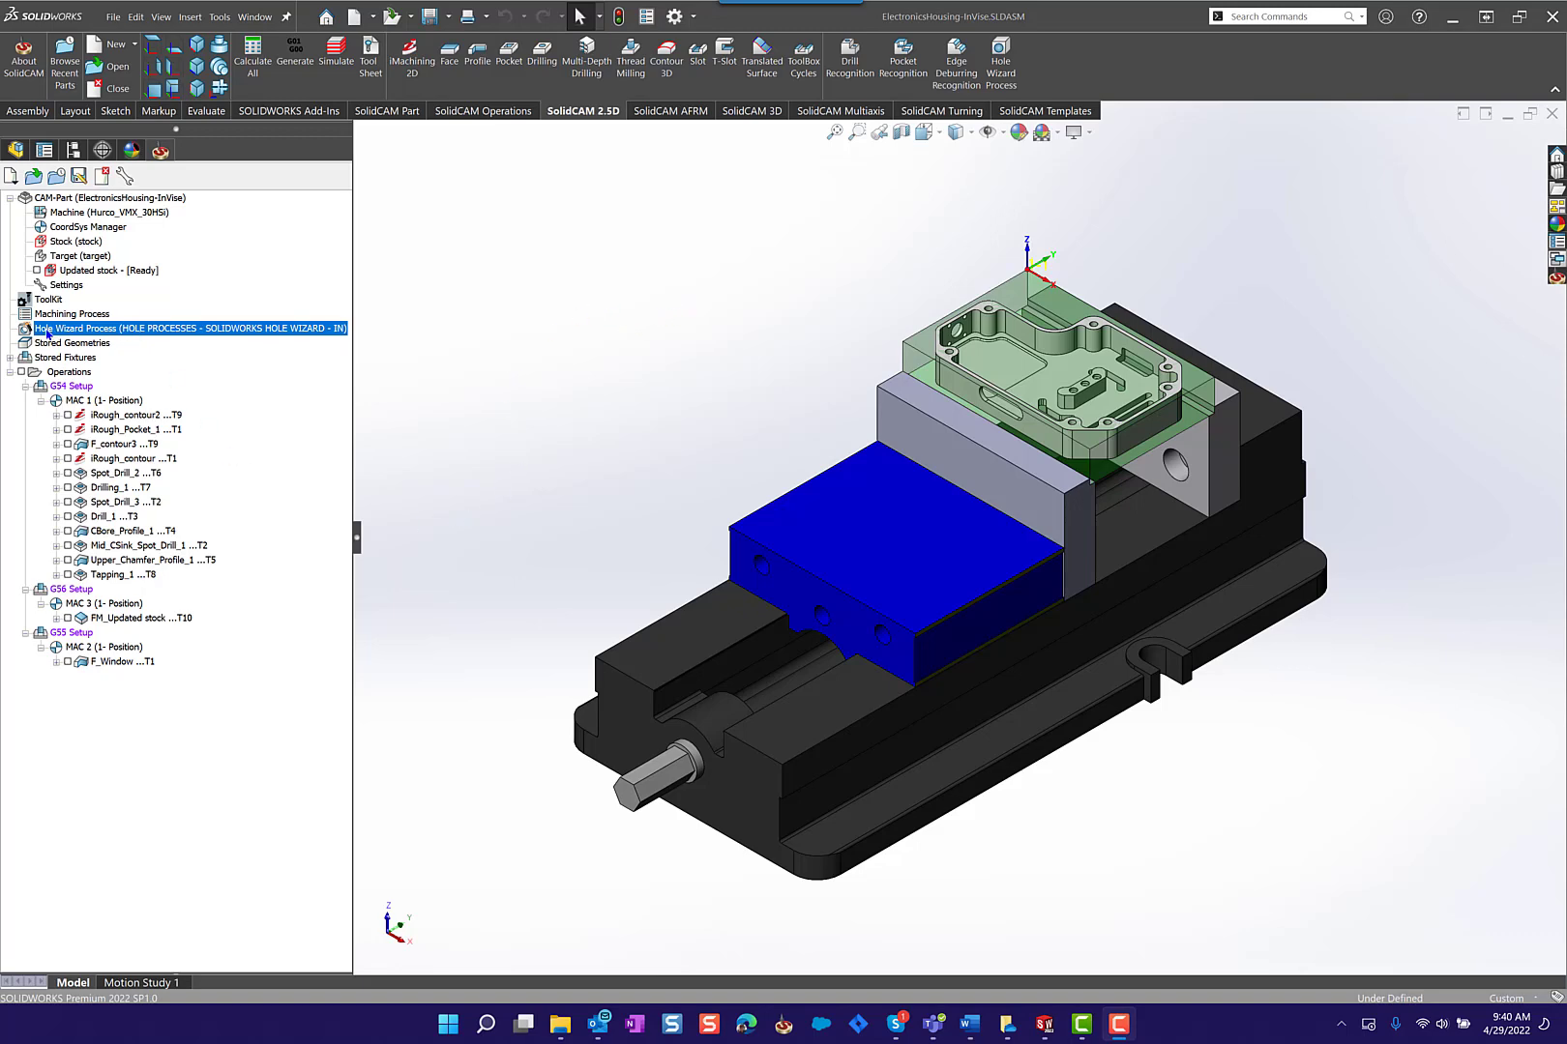
# - Open the Hole Wizard Process table and shift the Machining Process Table Manager window right
pyautogui.rightClick(167, 333)
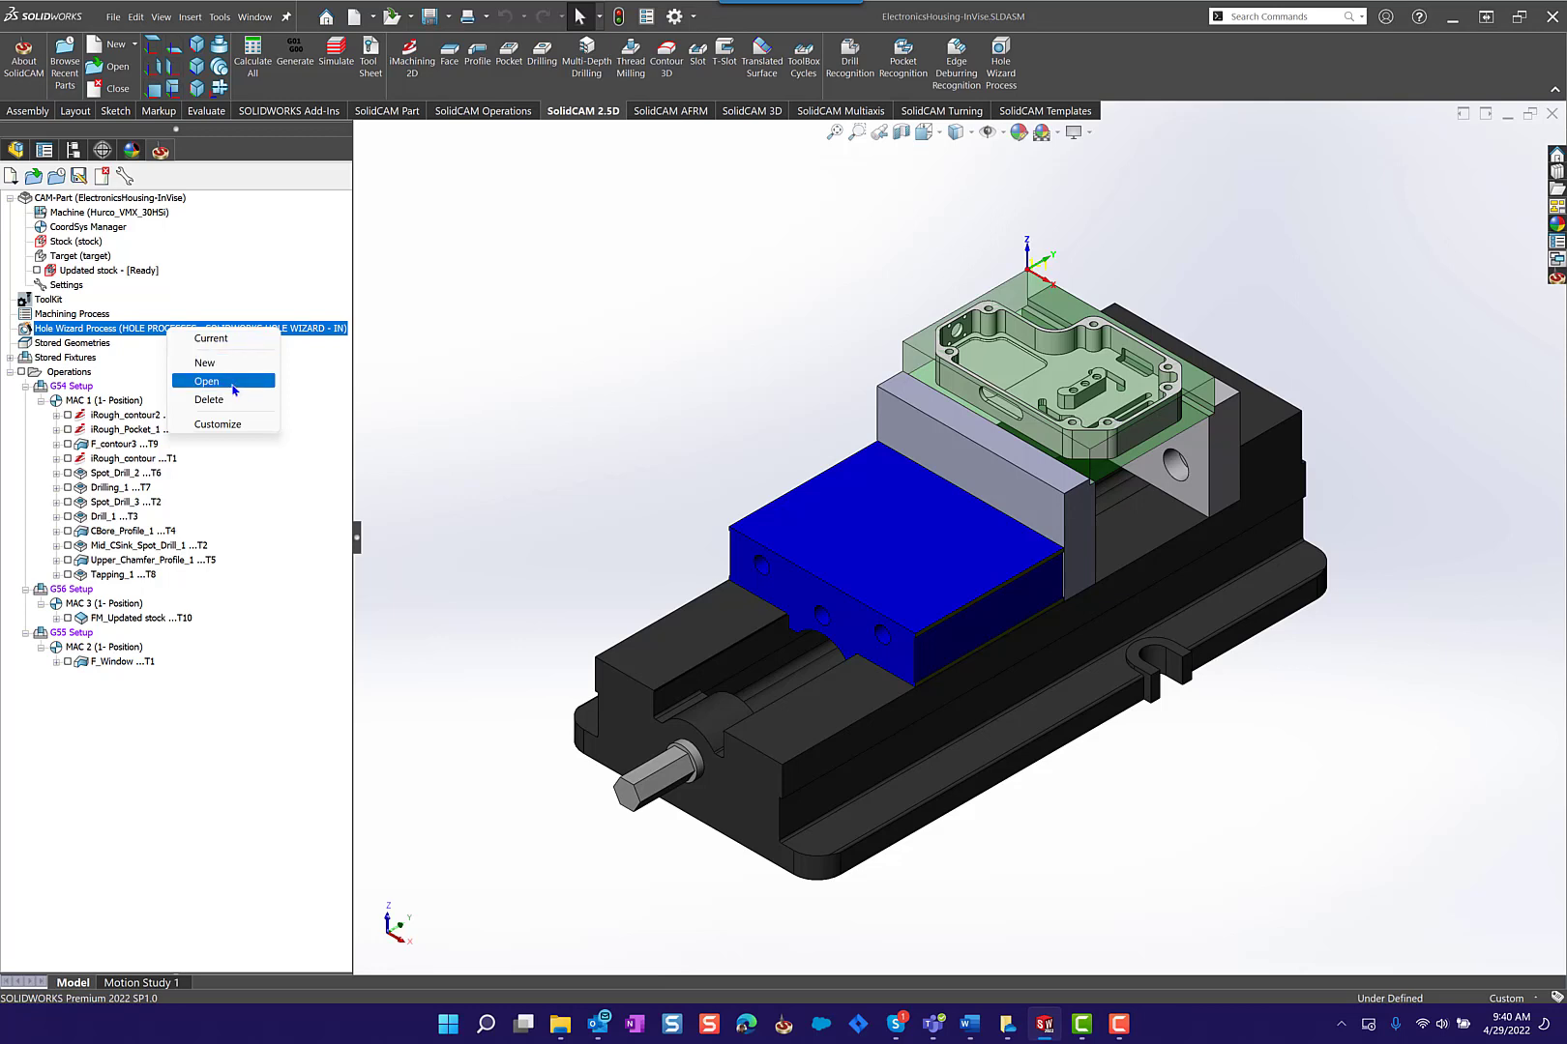
pyautogui.press('Escape')
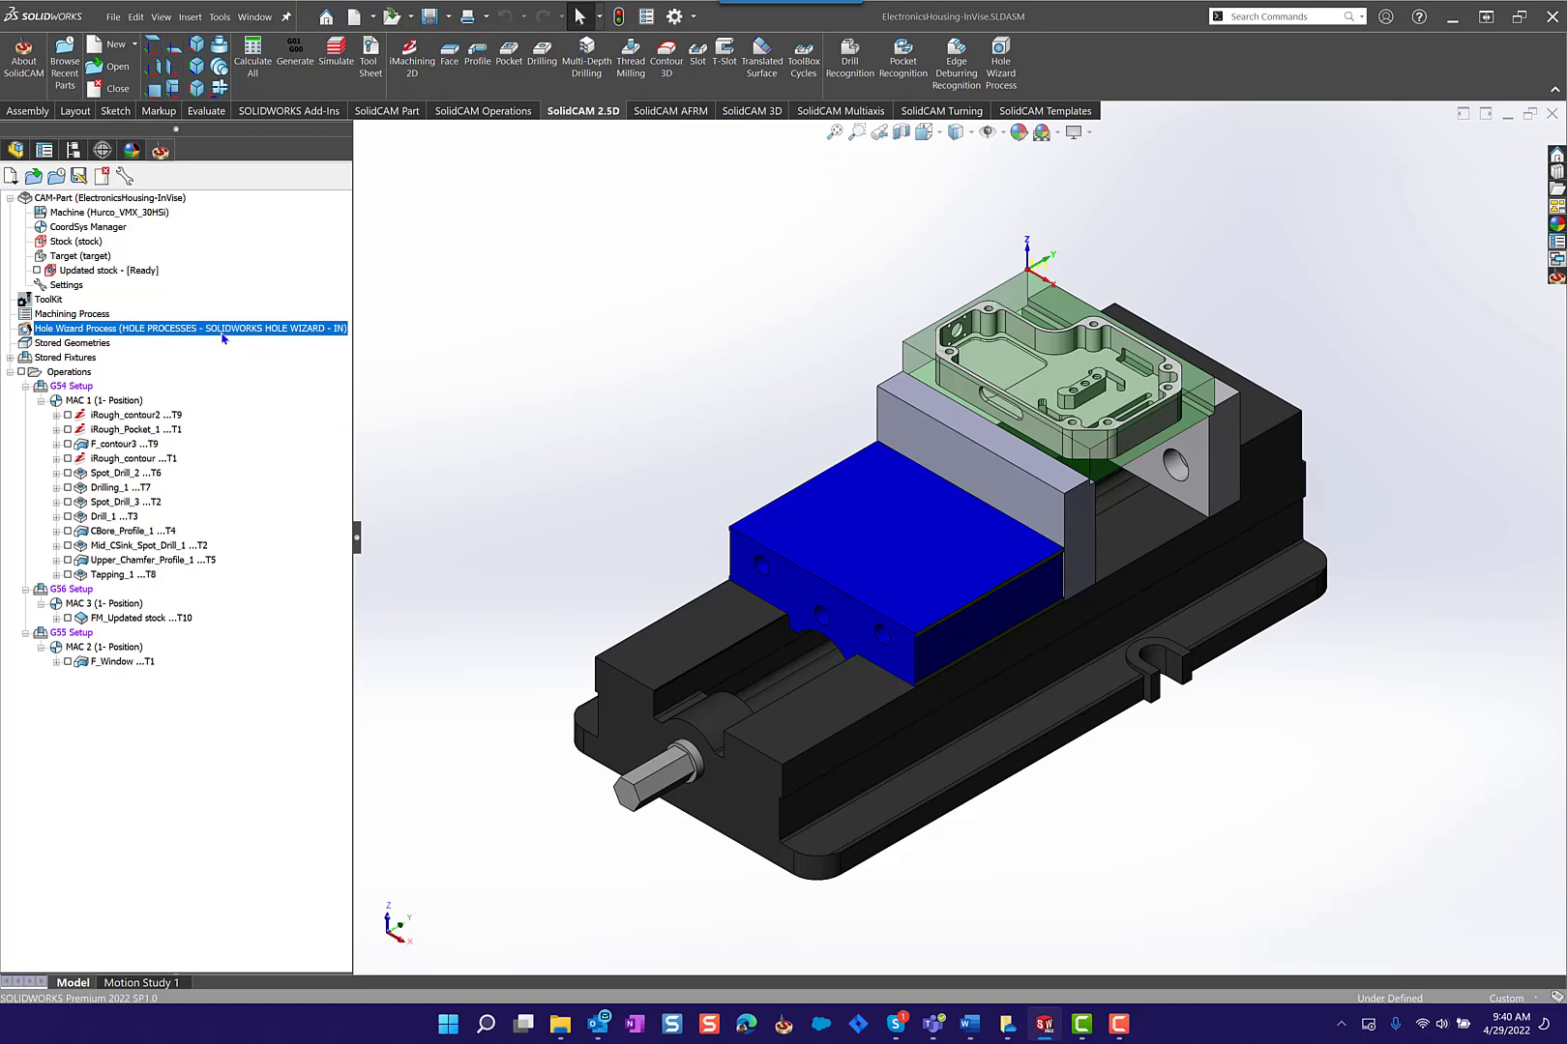
pyautogui.doubleClick(178, 333)
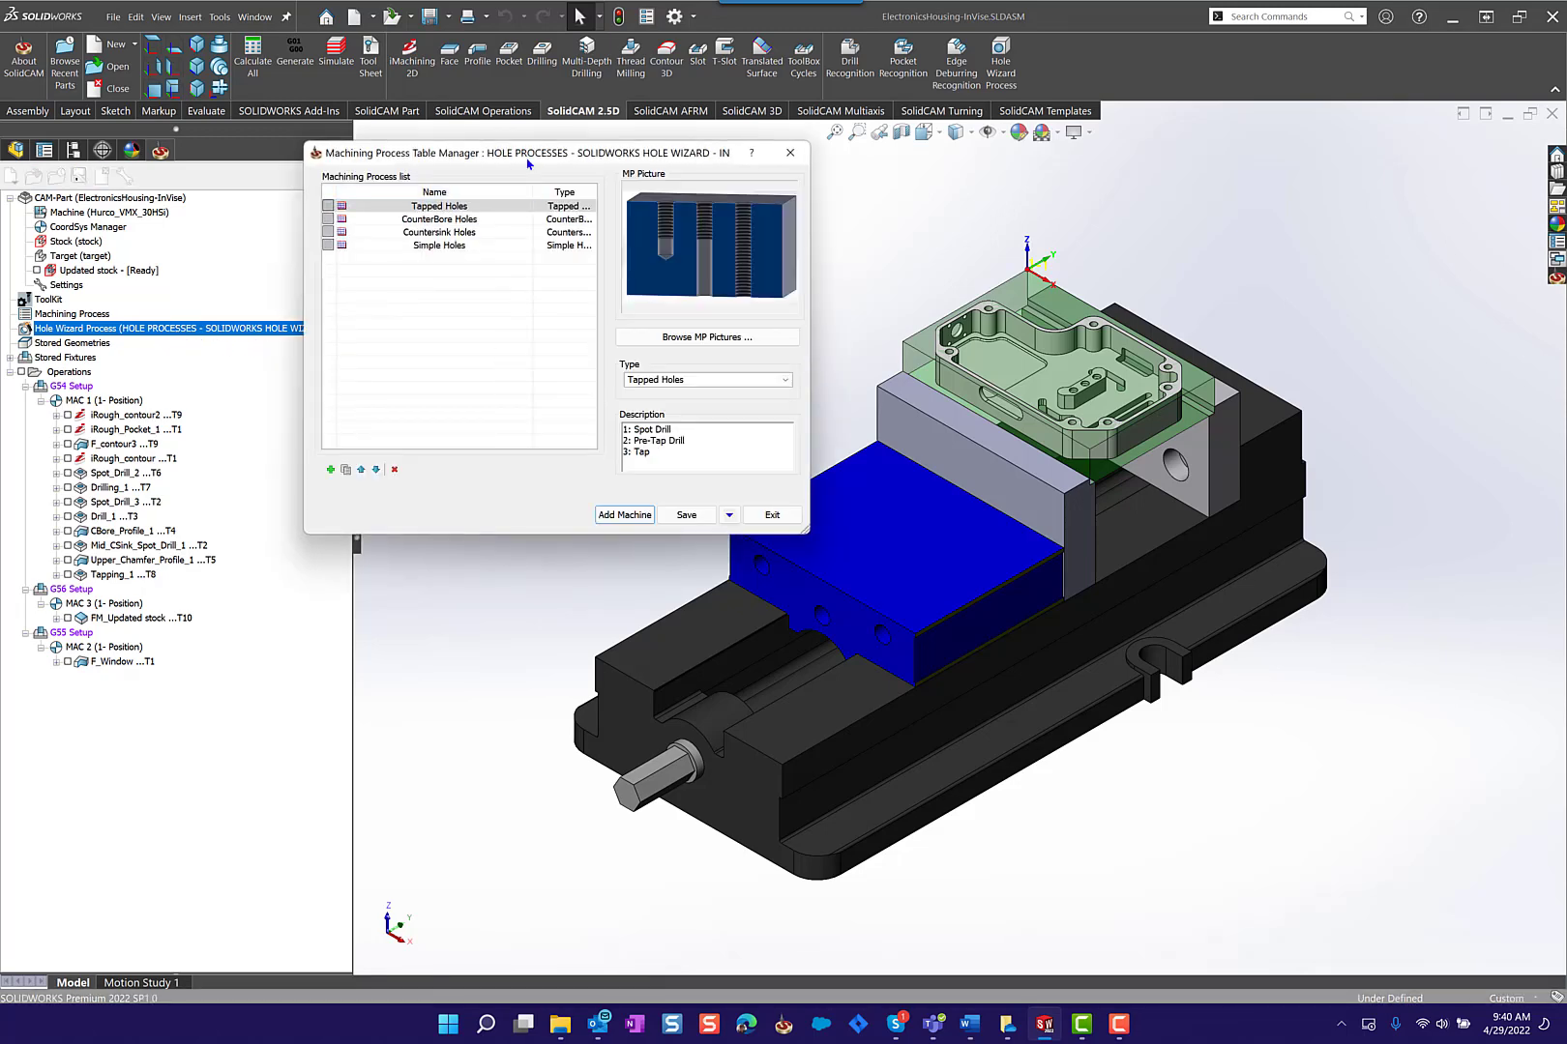
pyautogui.moveTo(530, 164); pyautogui.dragTo(606, 177)
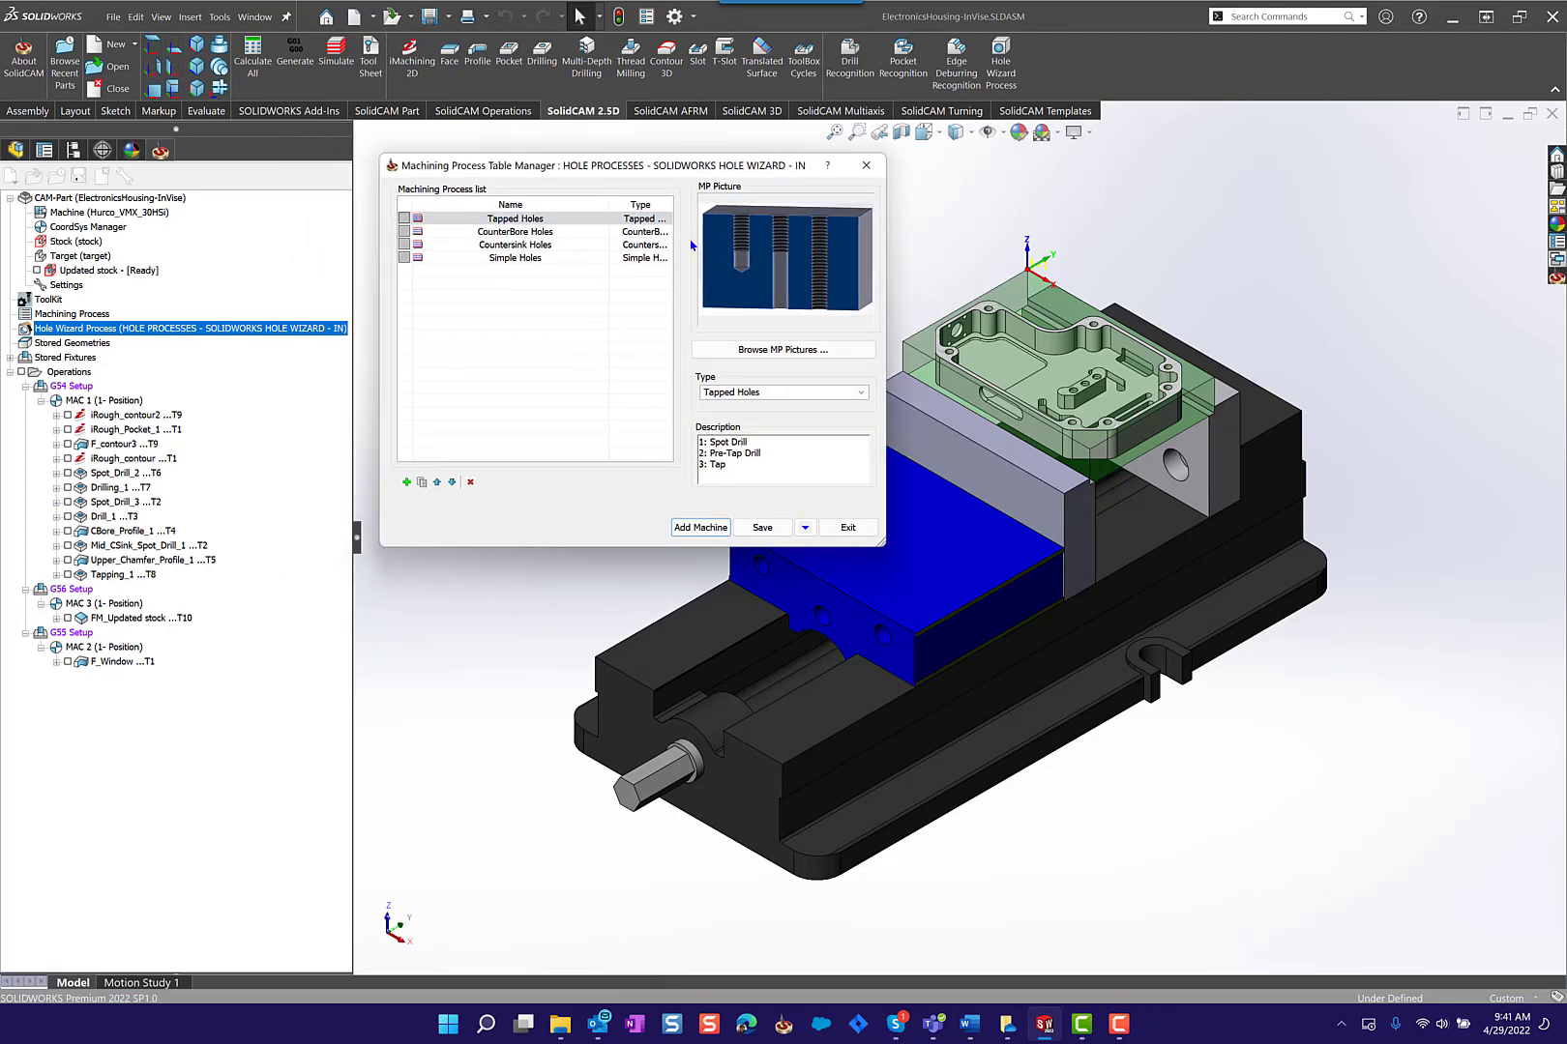
# - Select the Simple Holes process to show its Spot Drill and Drill operations
pyautogui.rightClick(419, 259)
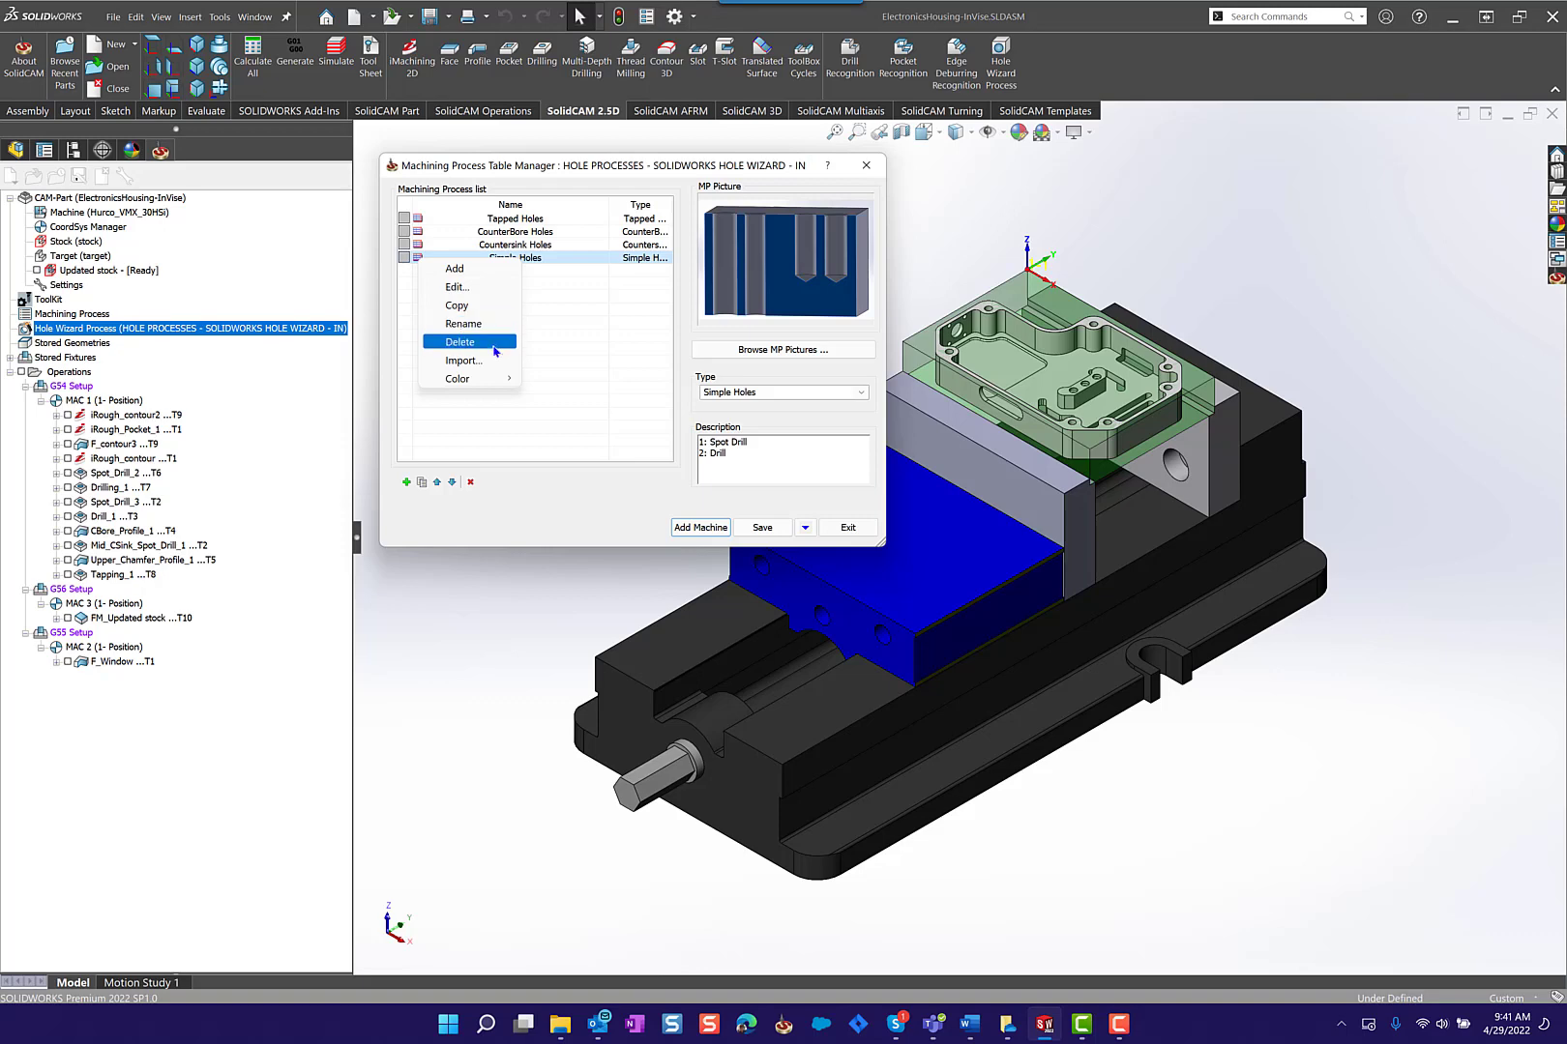
pyautogui.moveTo(503, 379)
pyautogui.click(585, 331)
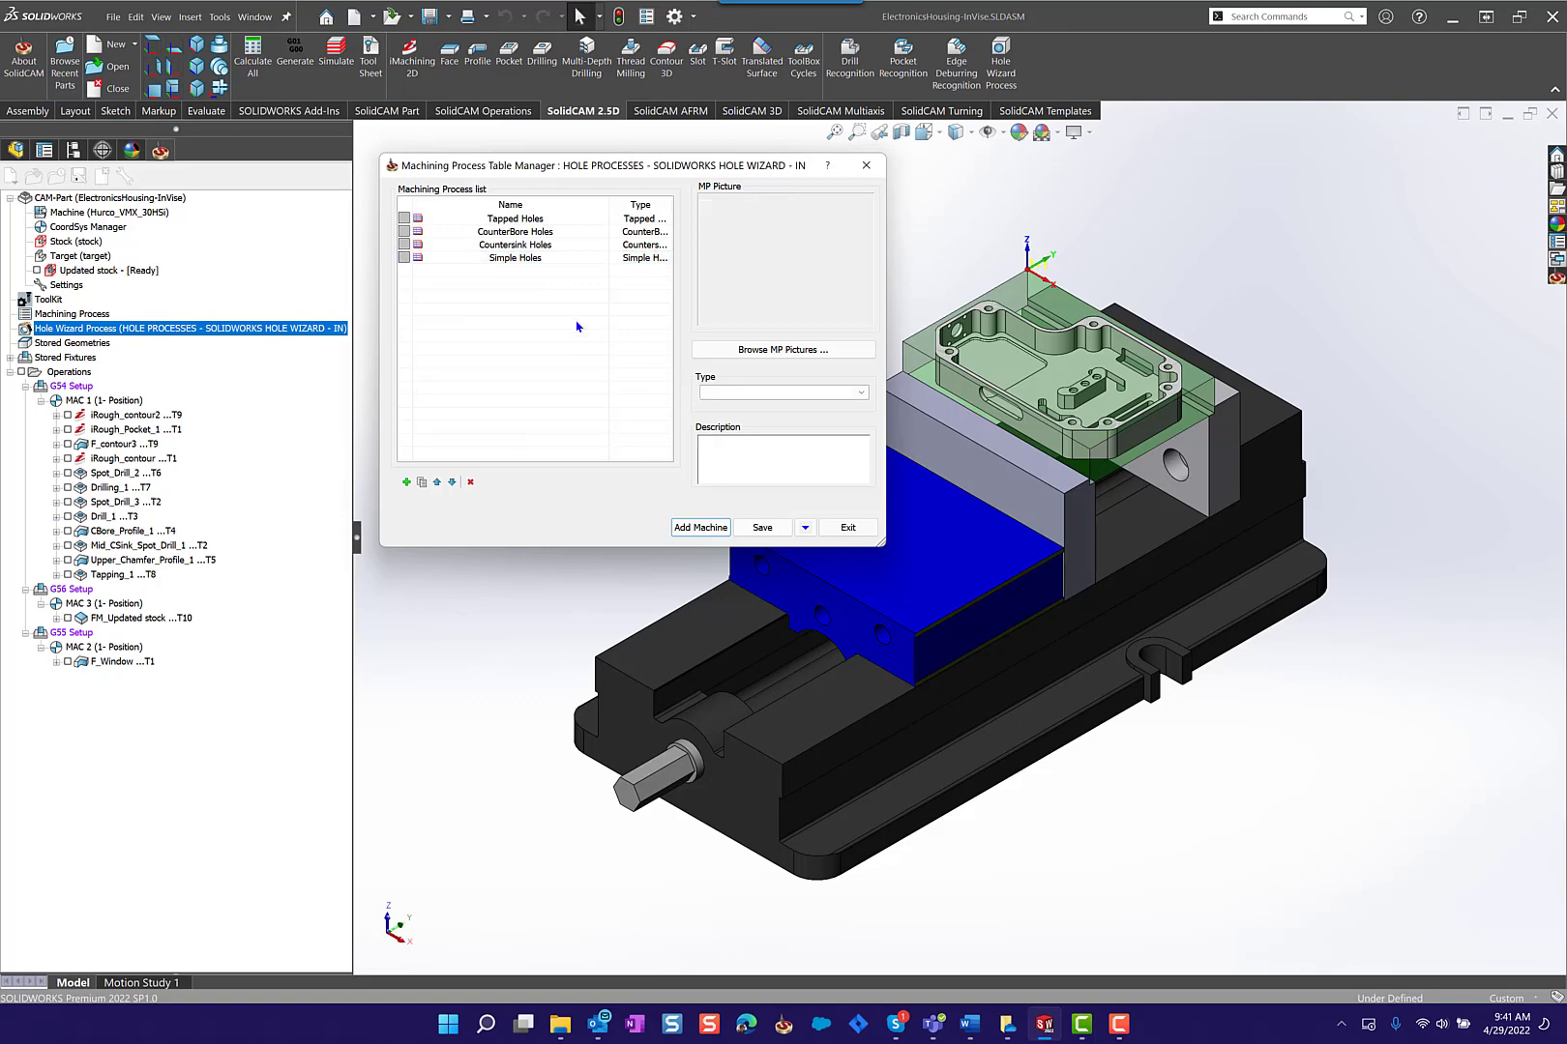
pyautogui.click(419, 259)
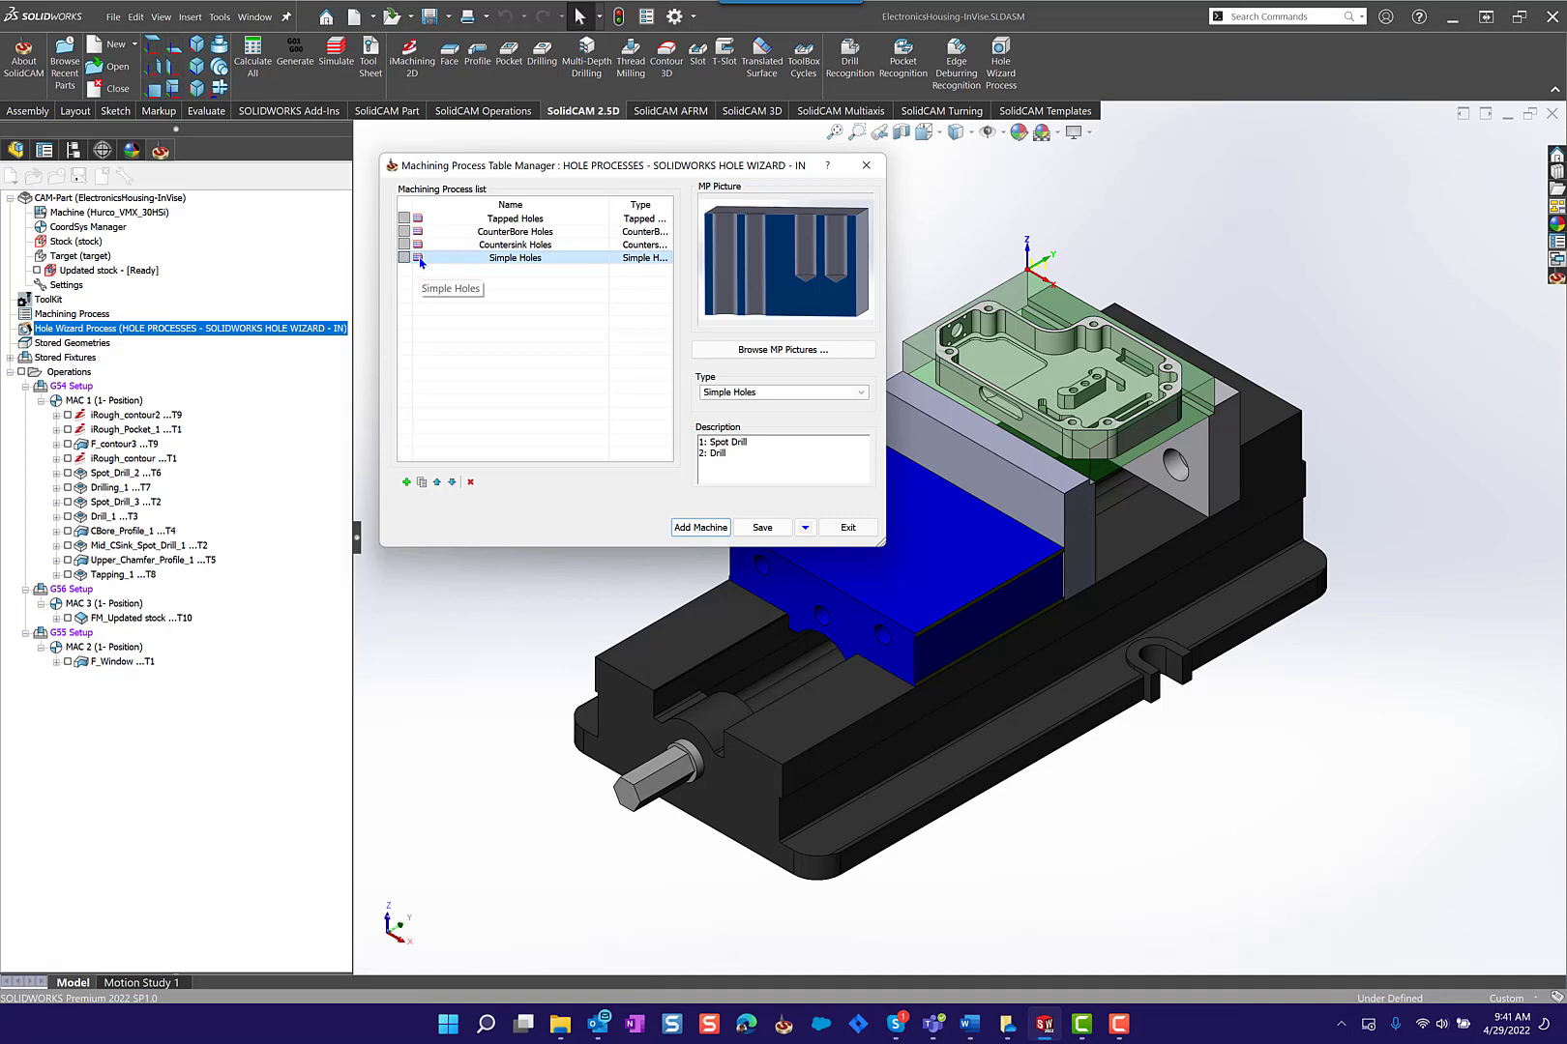
# - Open the Simple Holes parameter definitions and edit the Spot_Drill_Simple_Holes operation
pyautogui.doubleClick(421, 259)
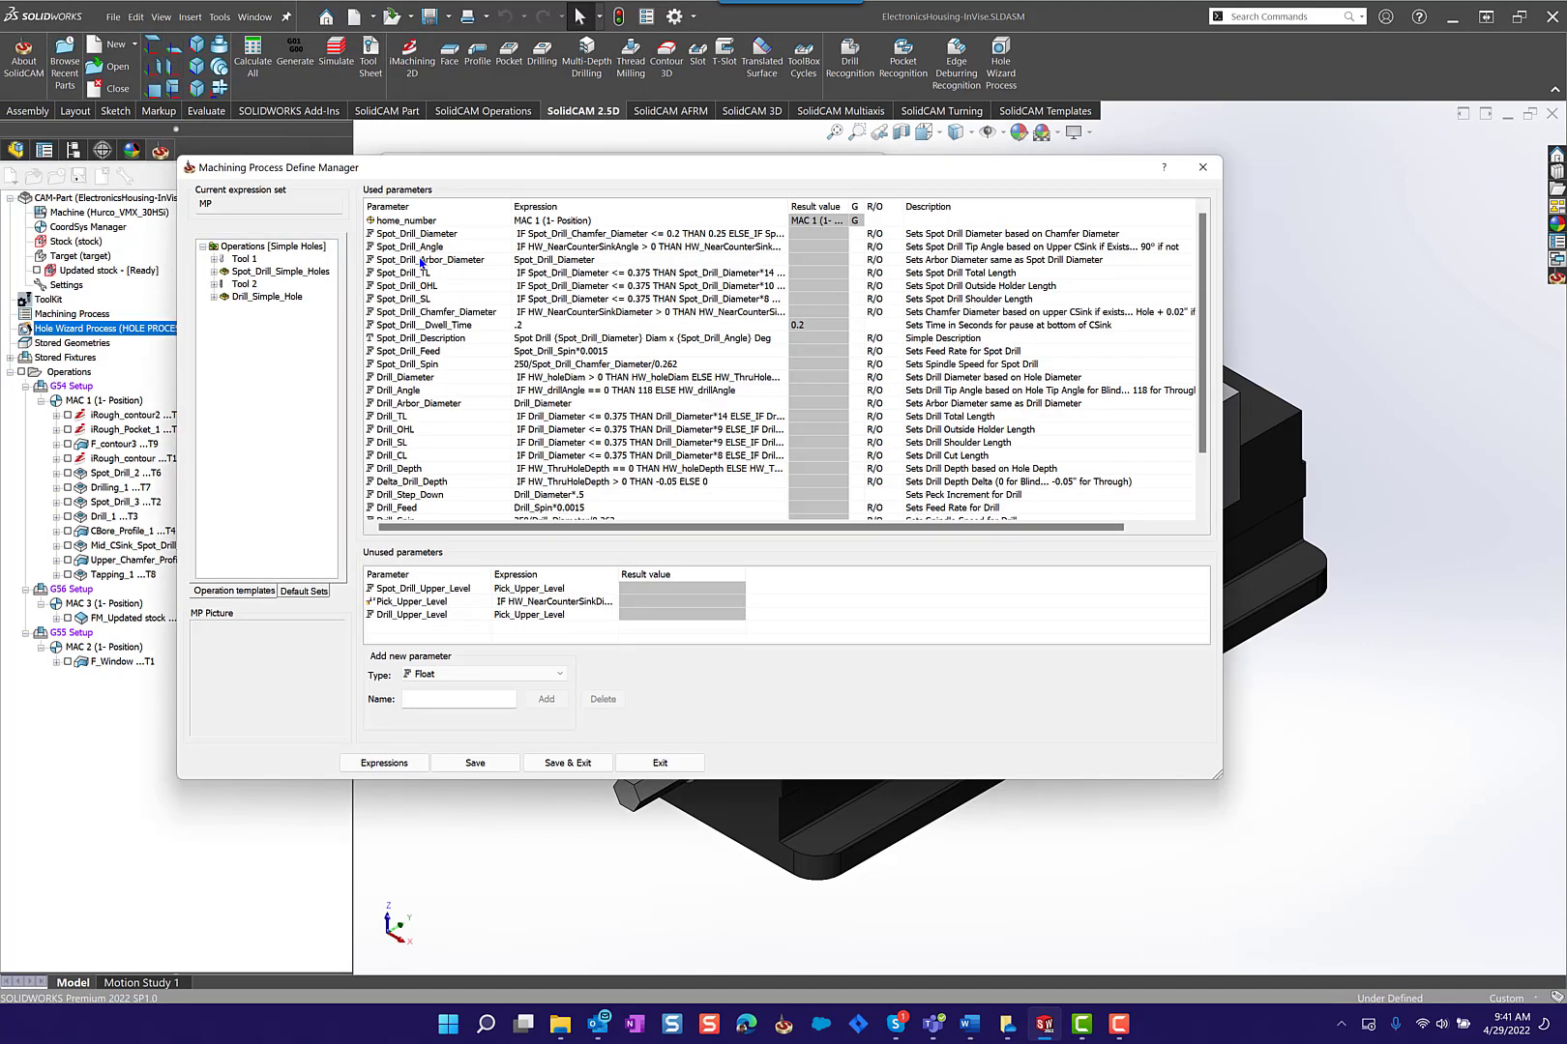
pyautogui.click(260, 272)
pyautogui.rightClick(277, 275)
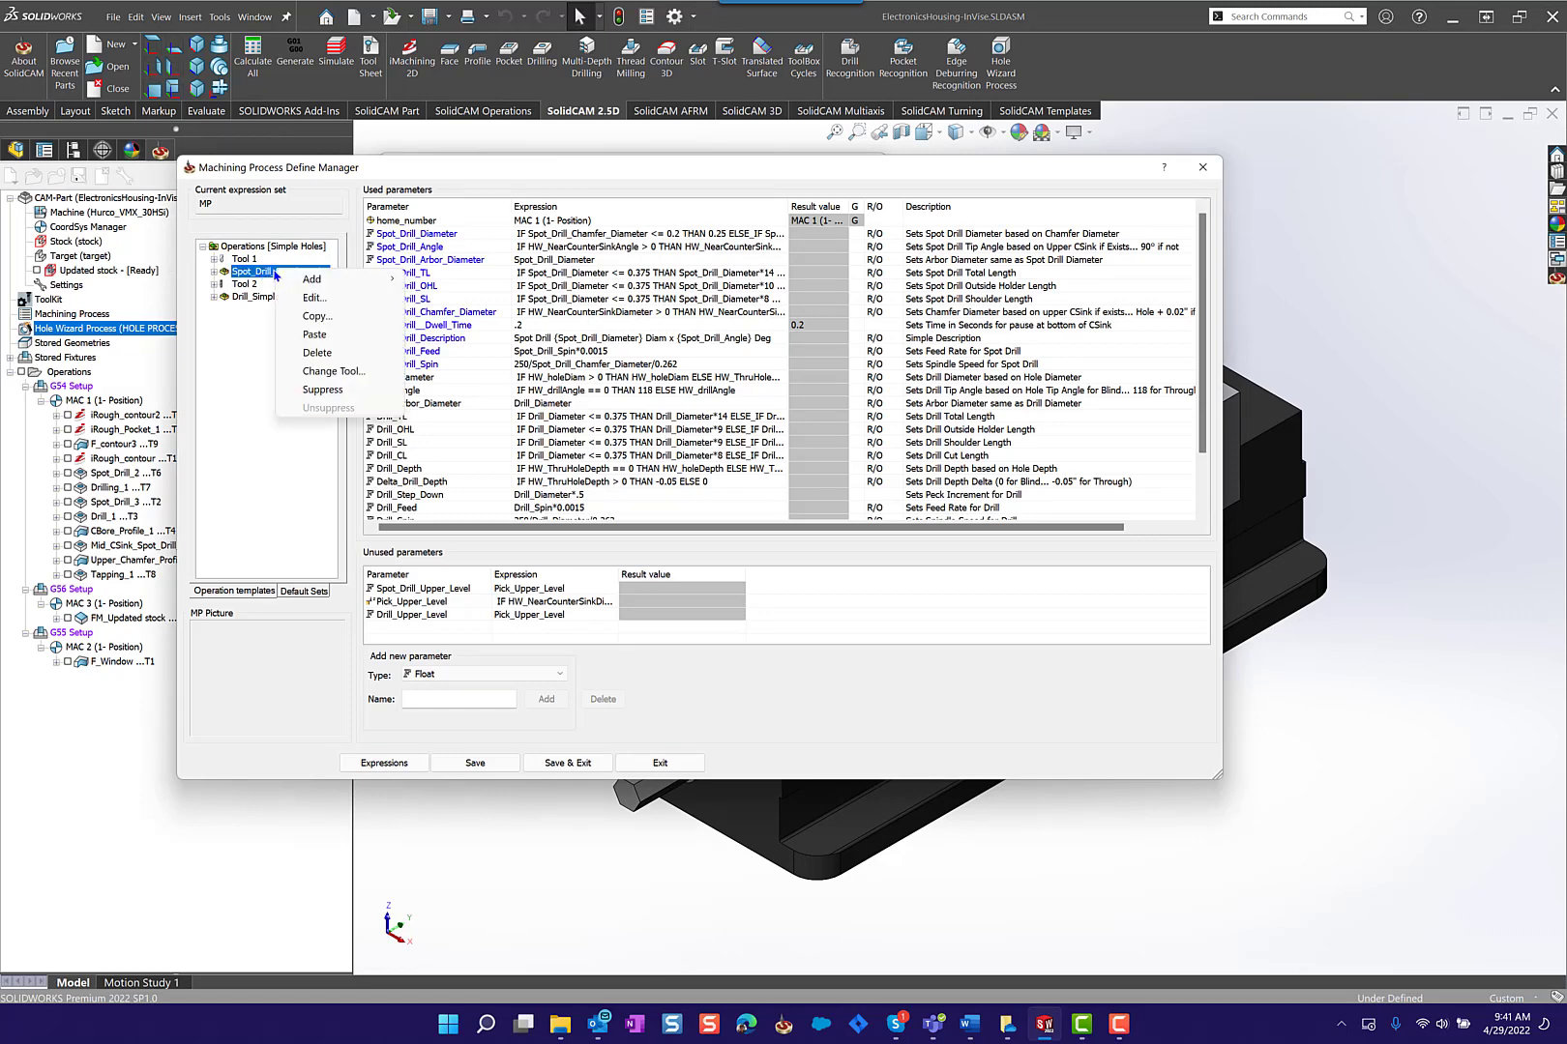
pyautogui.click(308, 298)
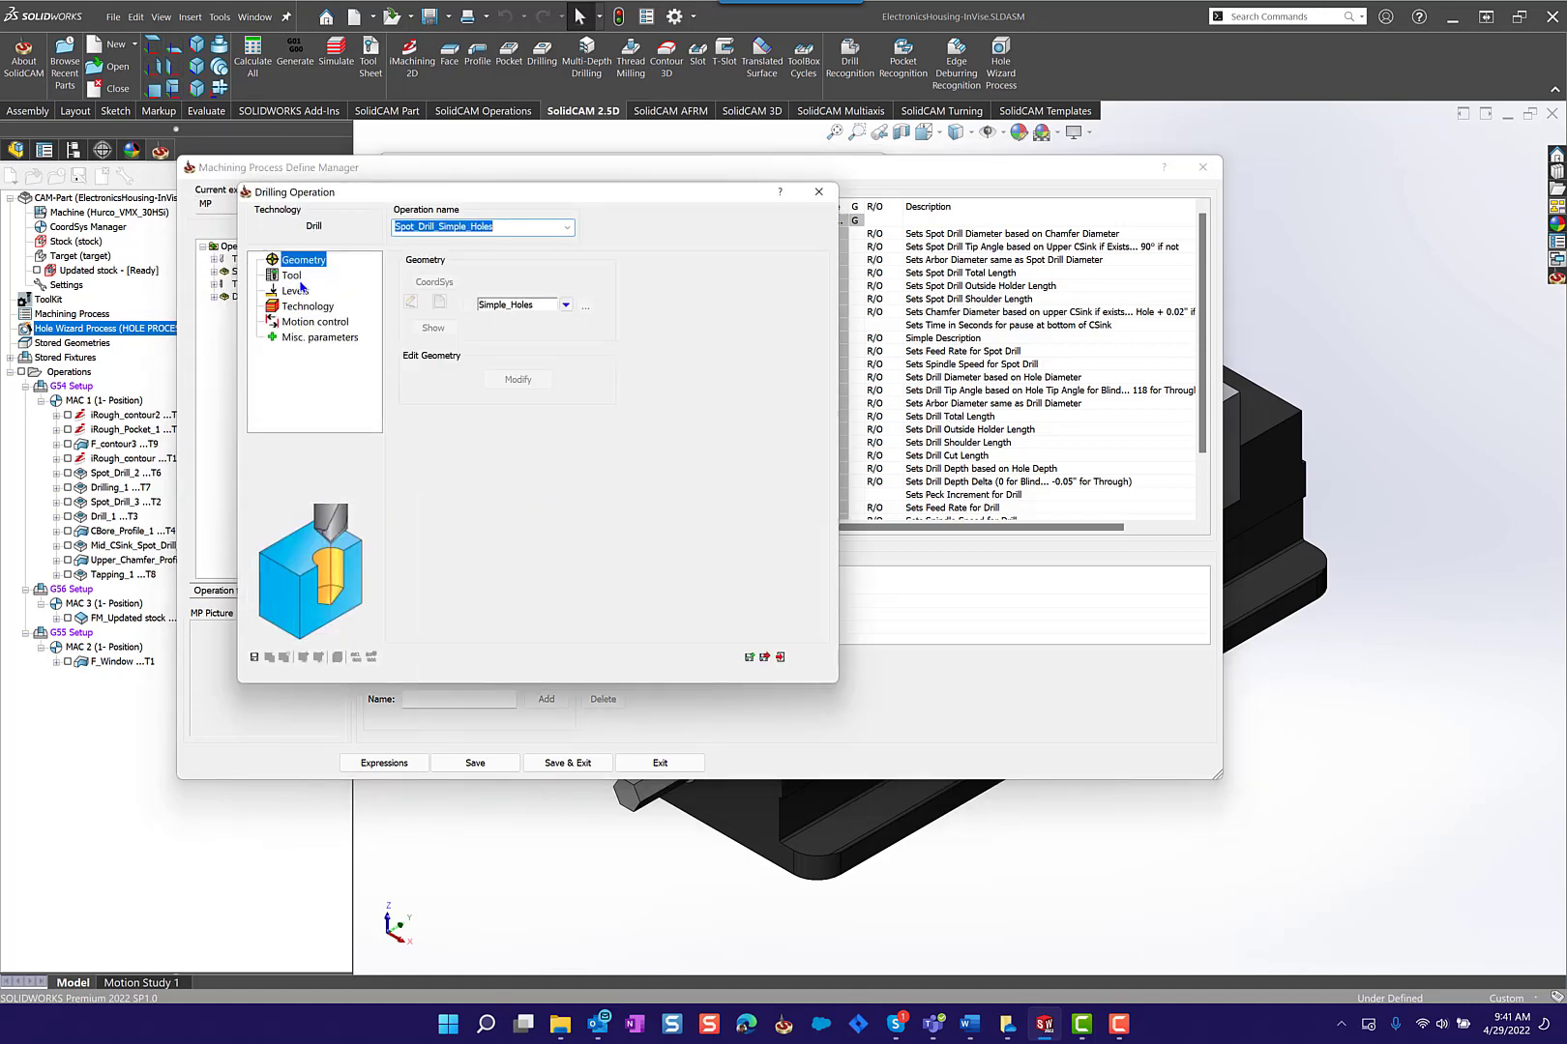
# - Bring up the operation's tool chooser listing SPOT DRILL and DRILL, moved up and left
pyautogui.click(292, 275)
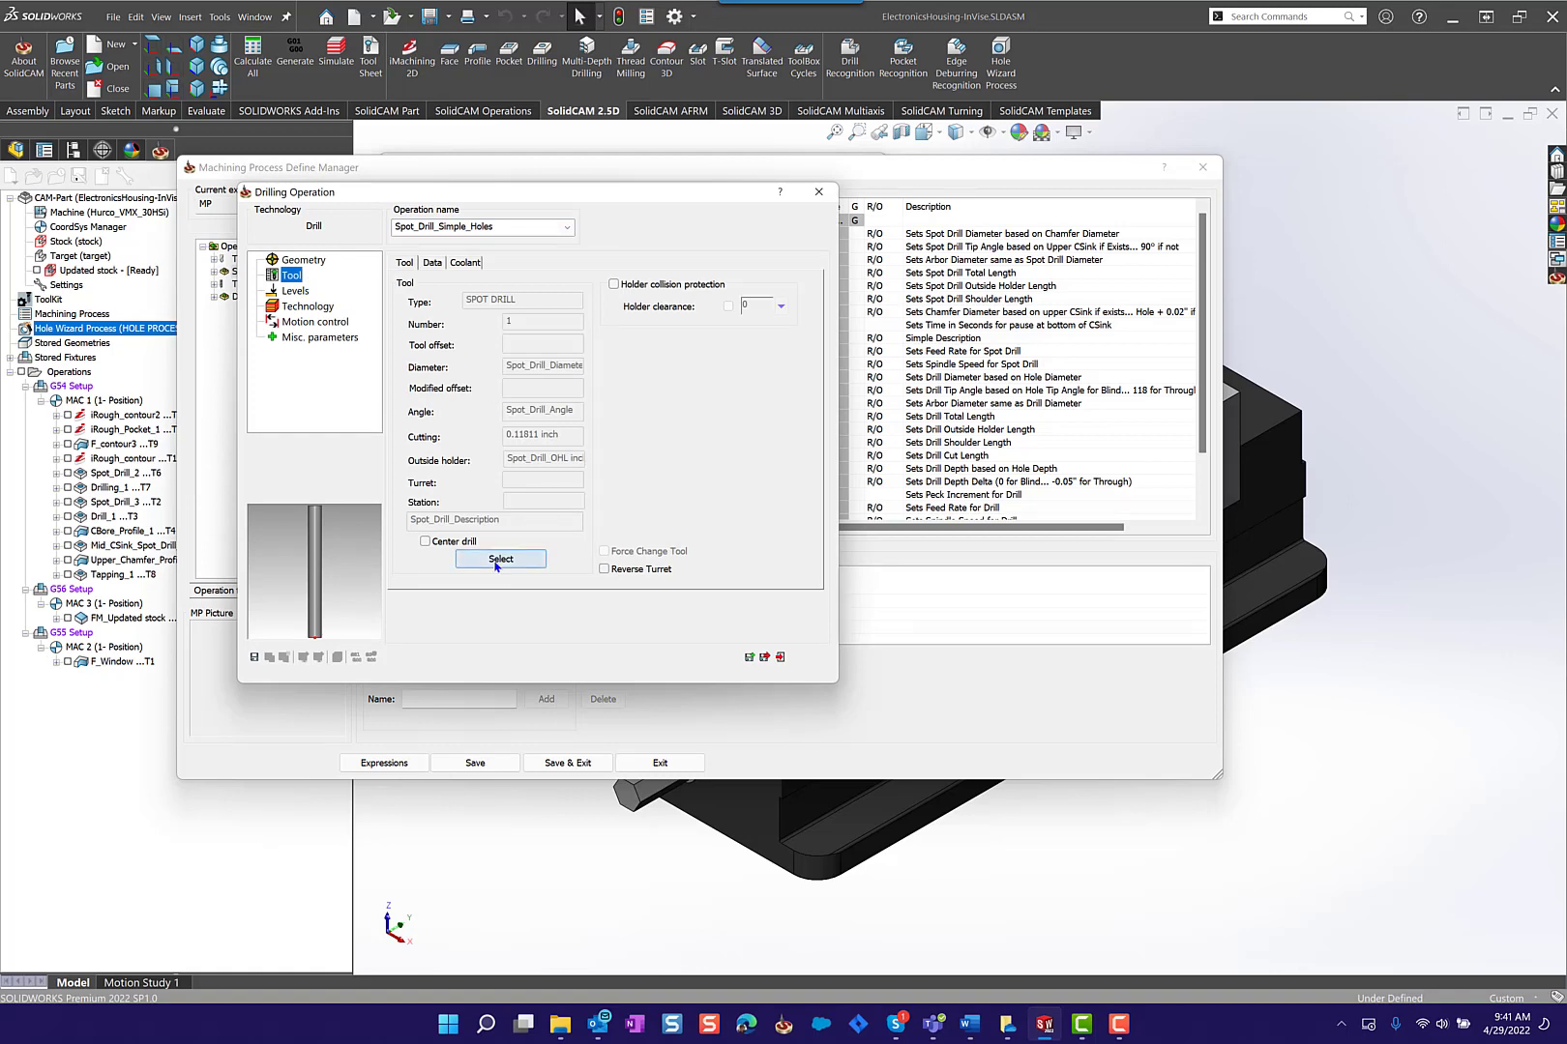
pyautogui.click(495, 561)
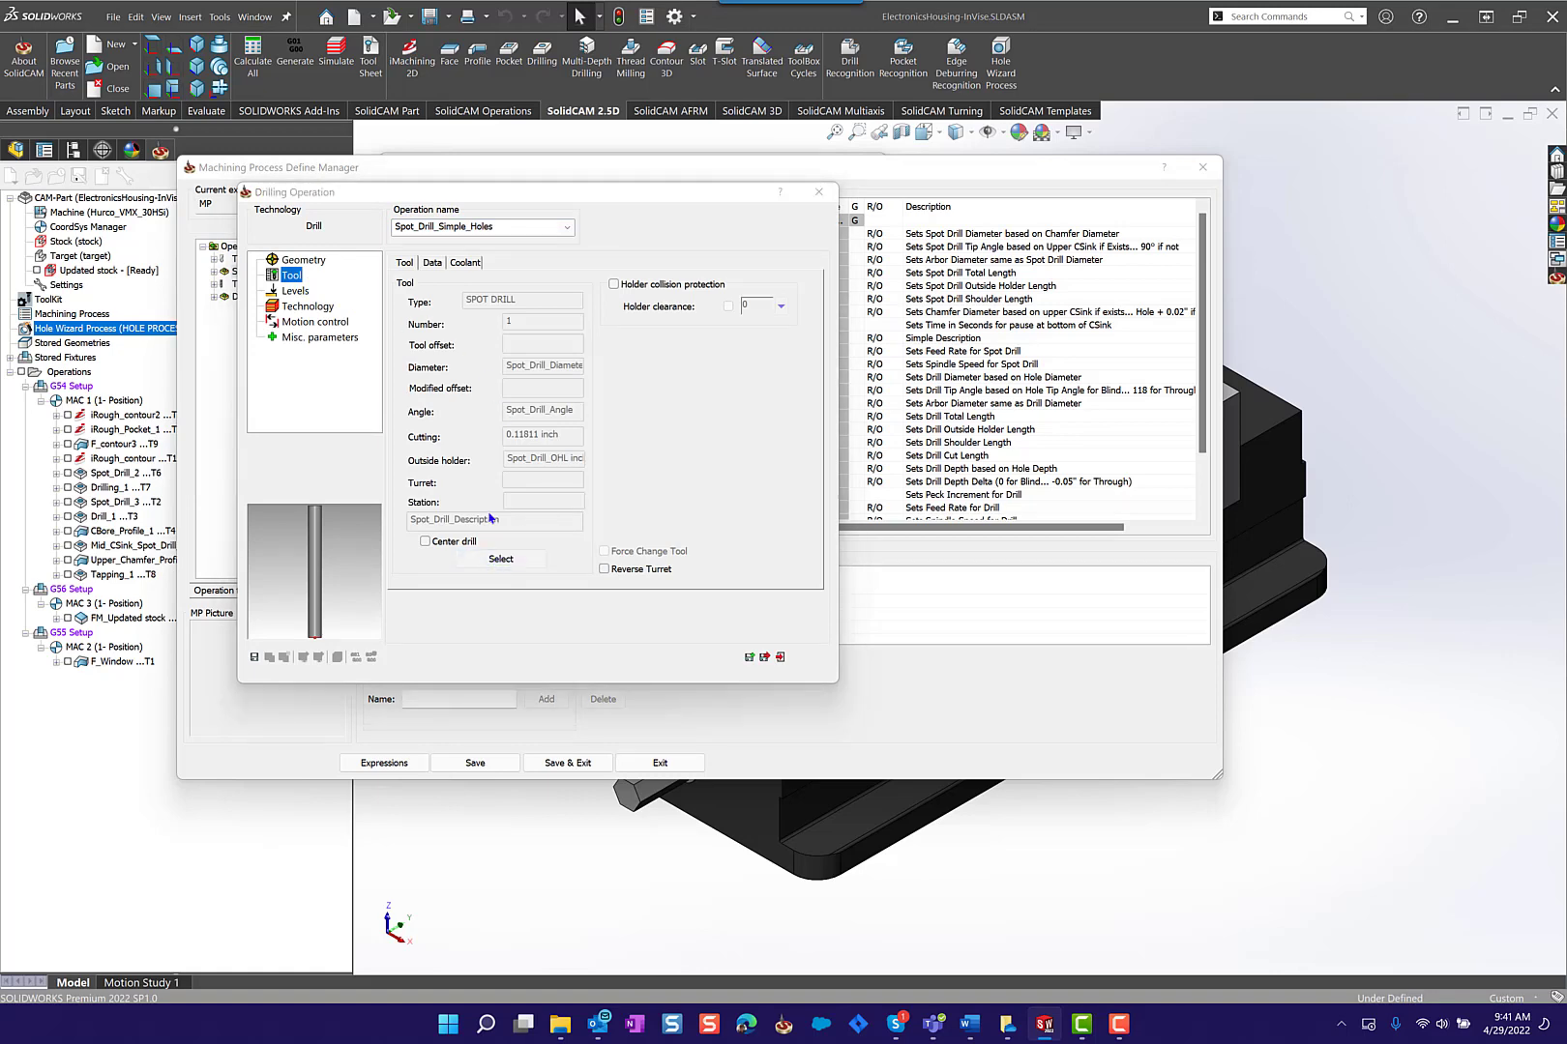
pyautogui.moveTo(1032, 419); pyautogui.dragTo(652, 318)
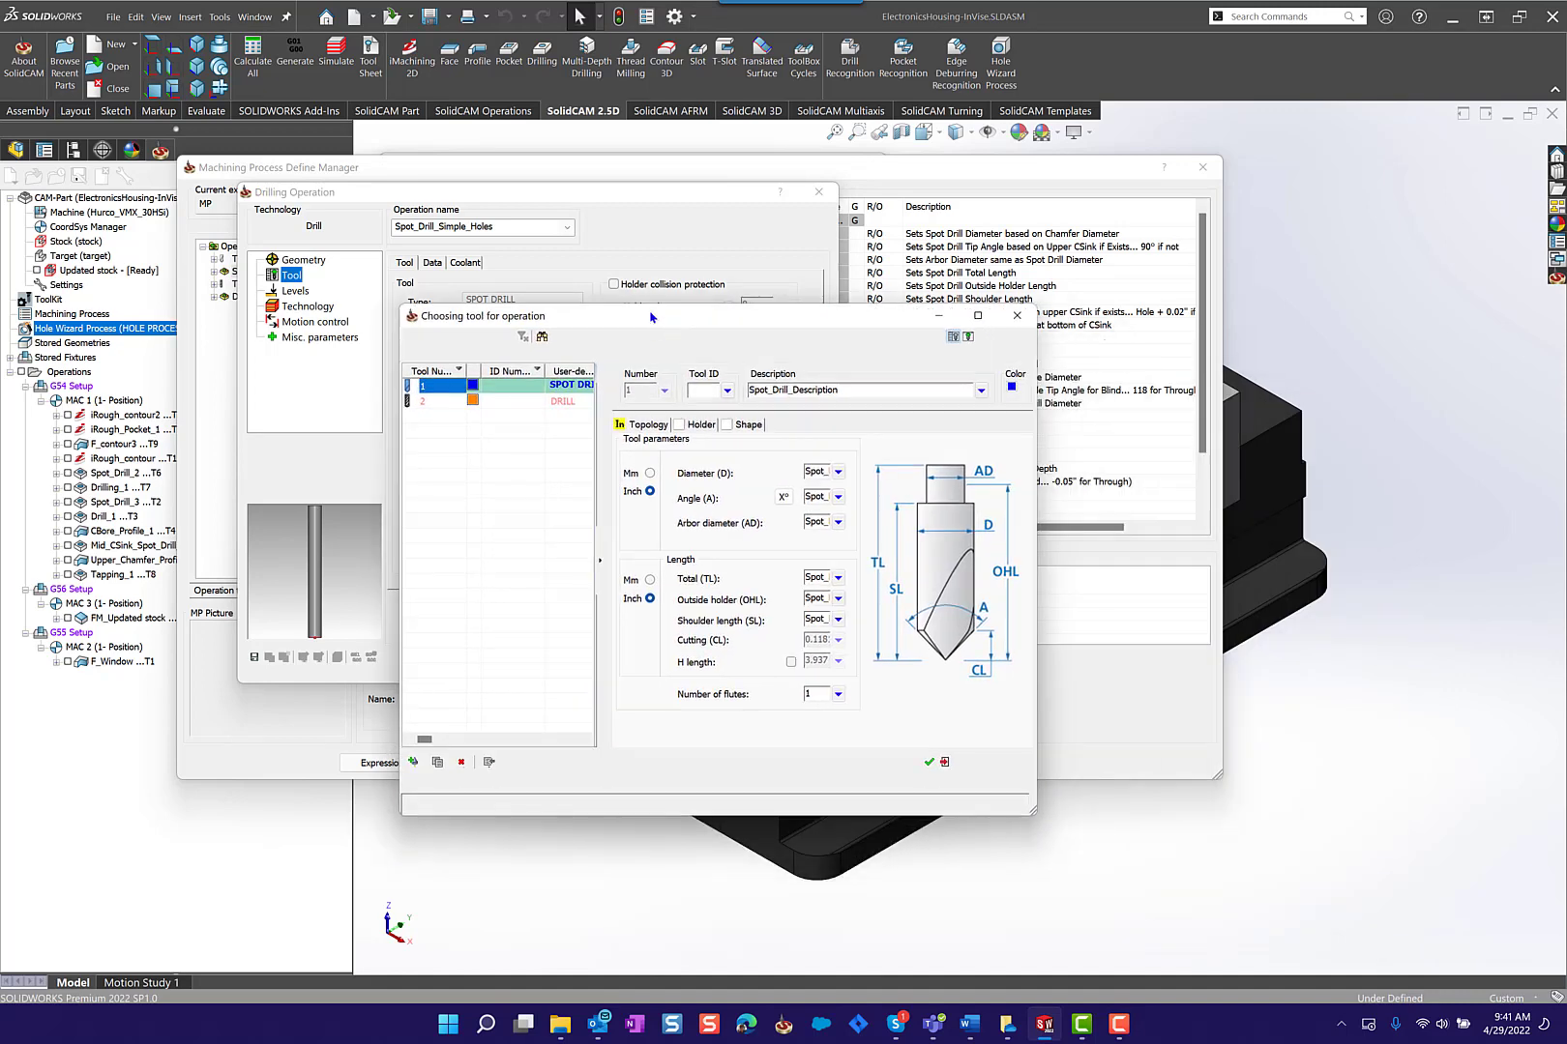
# - Inspect the tool Diameter's parameter sources, then close the tool chooser without saving
pyautogui.click(838, 472)
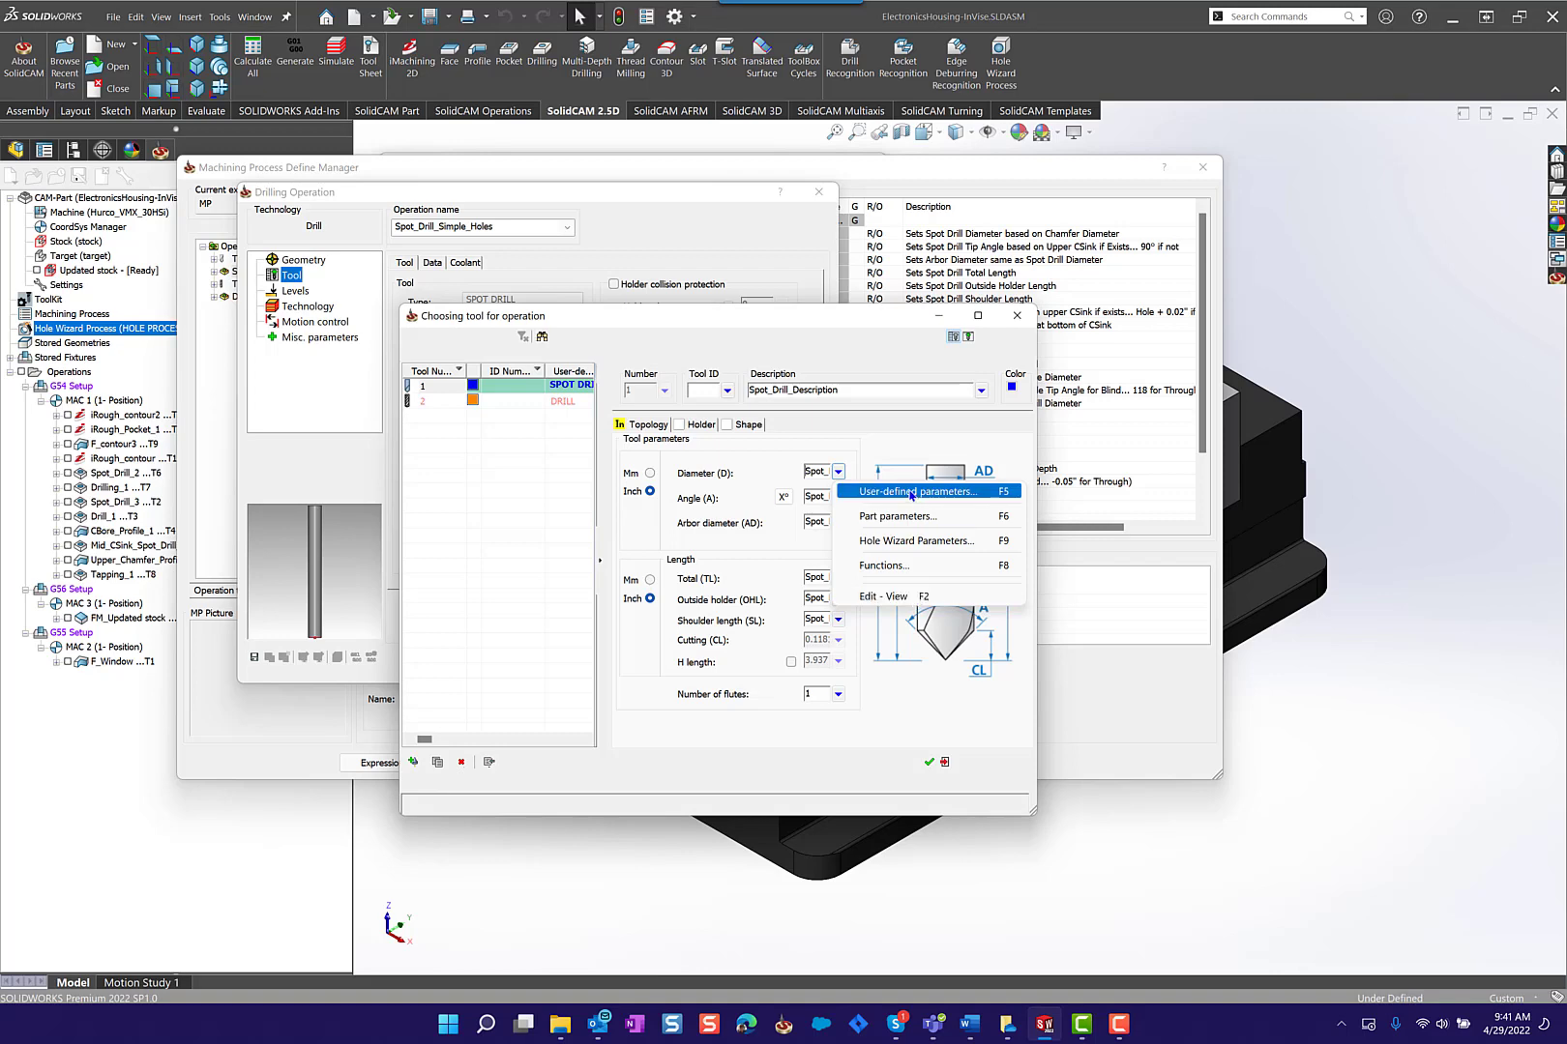
pyautogui.click(890, 446)
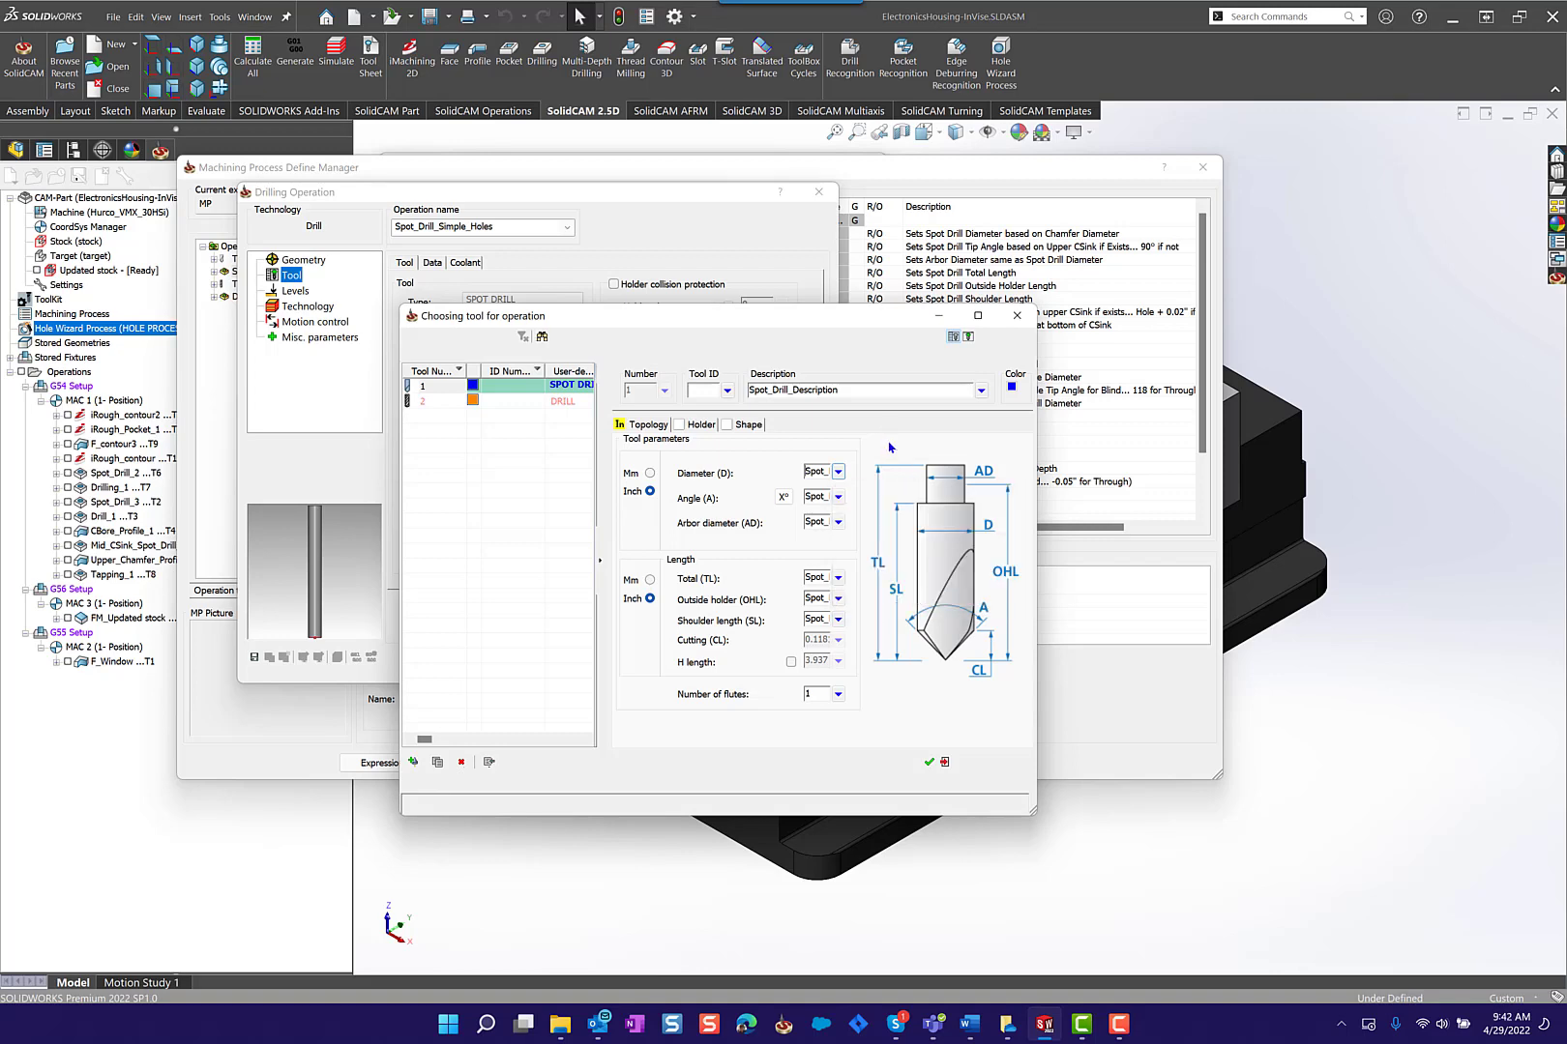
pyautogui.click(822, 473)
pyautogui.click(1017, 316)
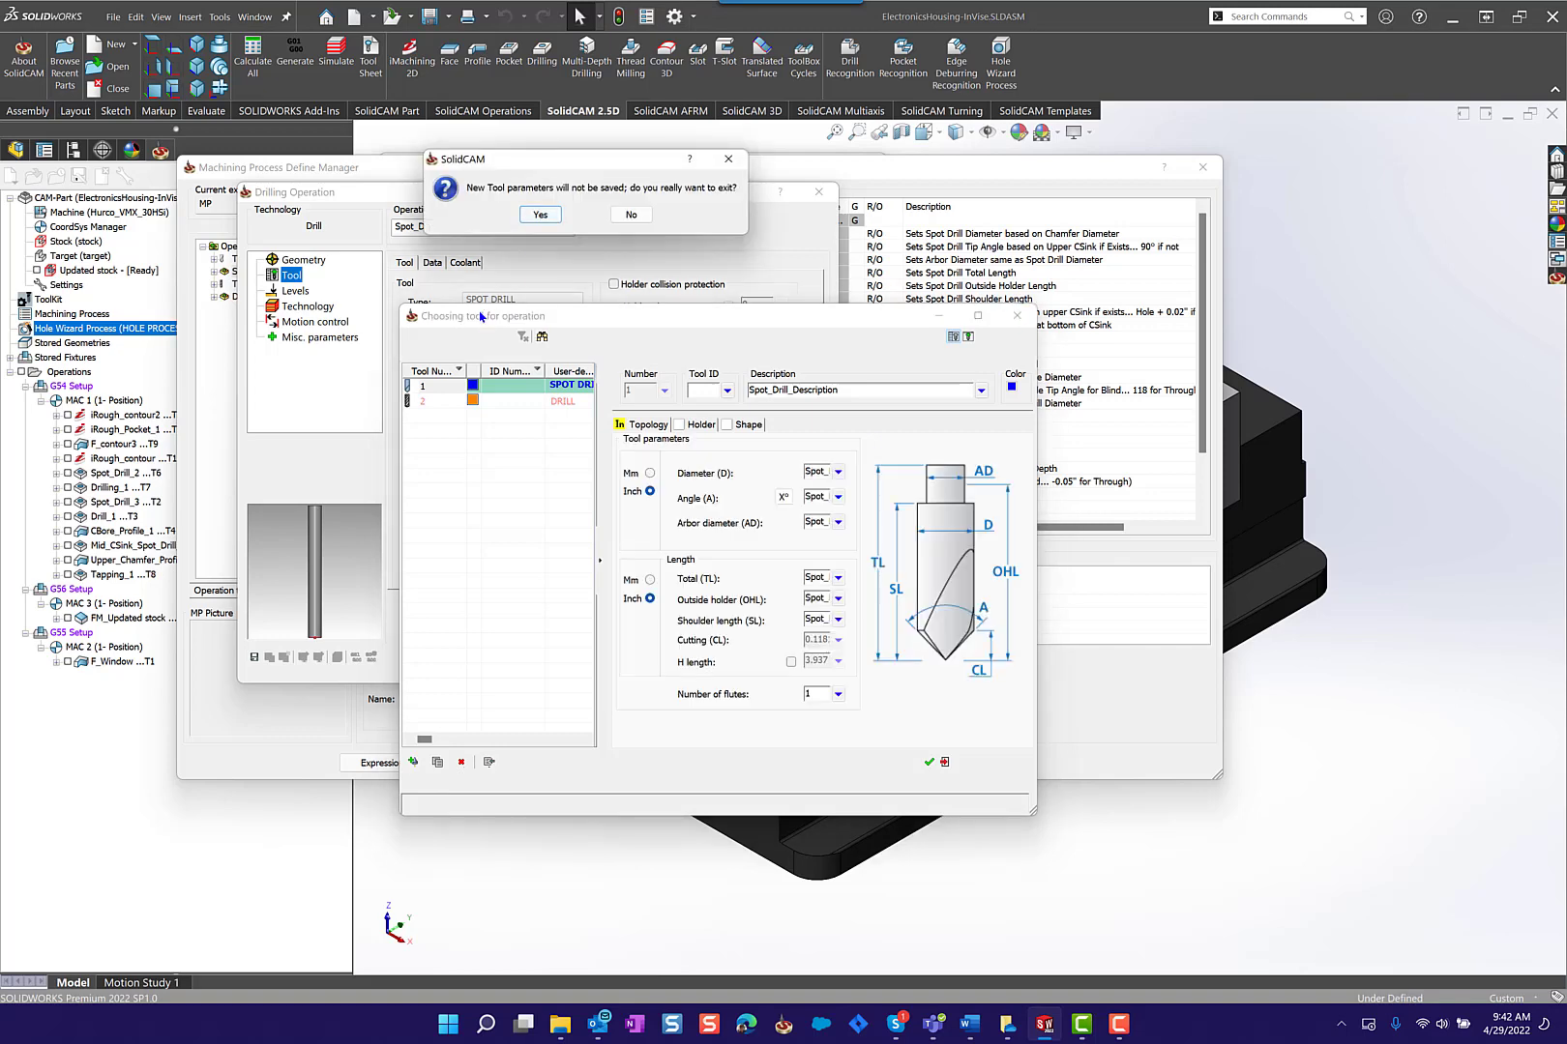
pyautogui.click(541, 211)
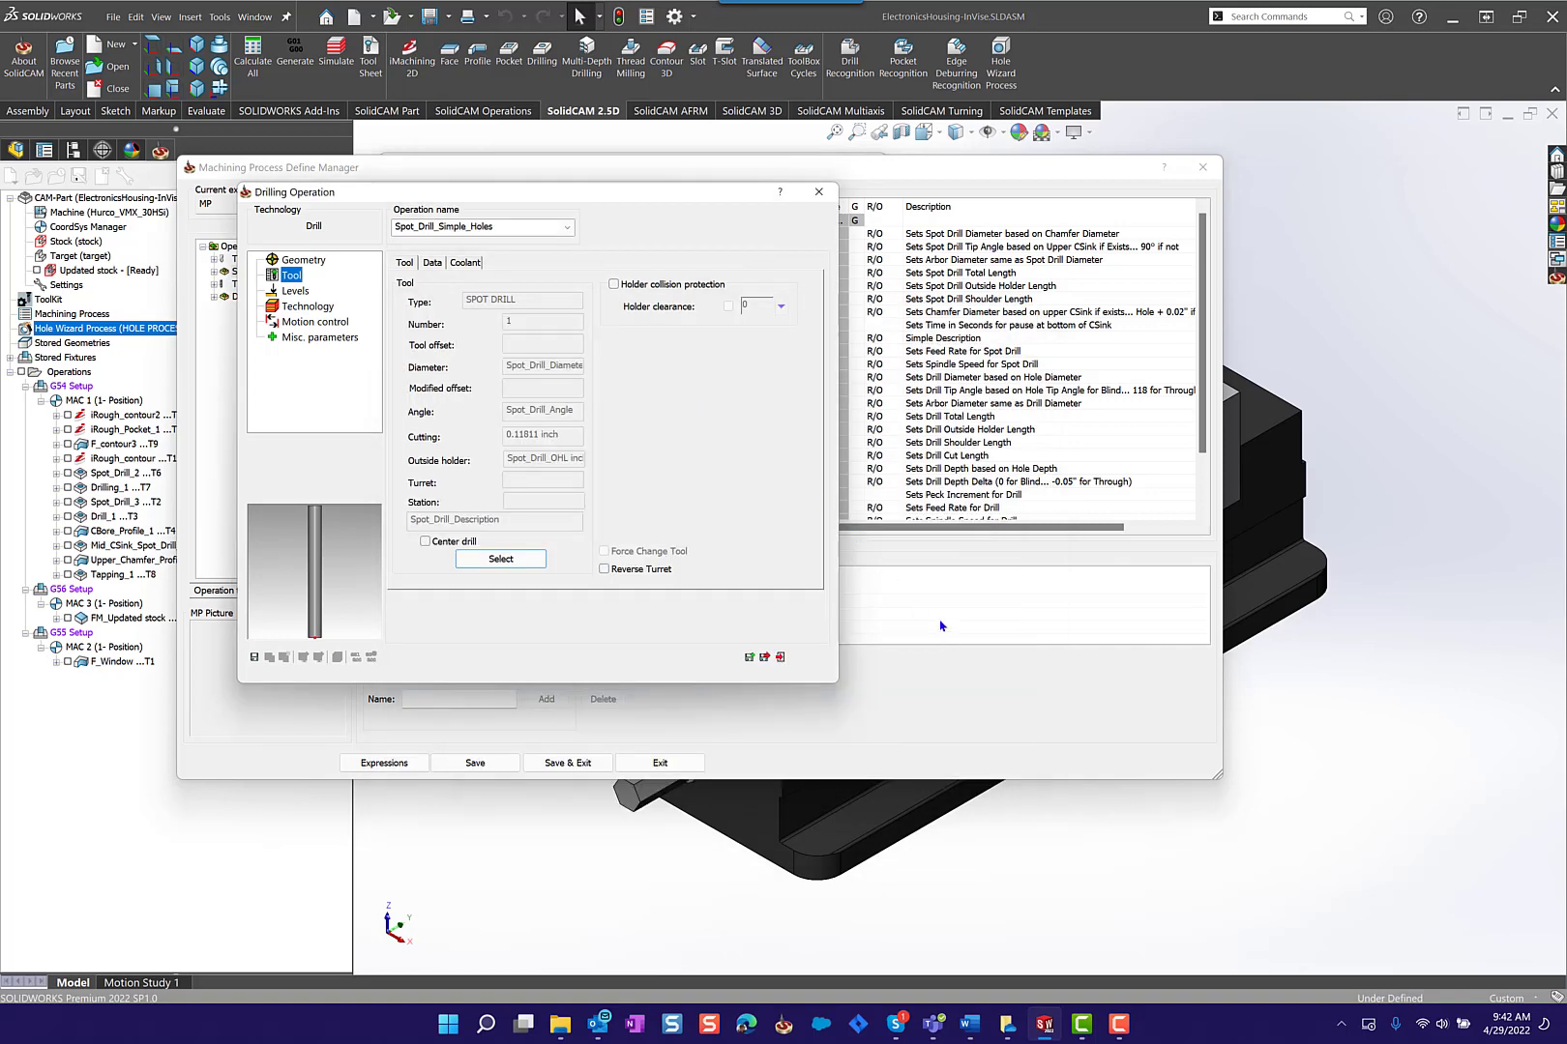
# - Close the Drilling Operation dialog and add a Float parameter named Kens_SpotDrill_Diam
pyautogui.click(818, 192)
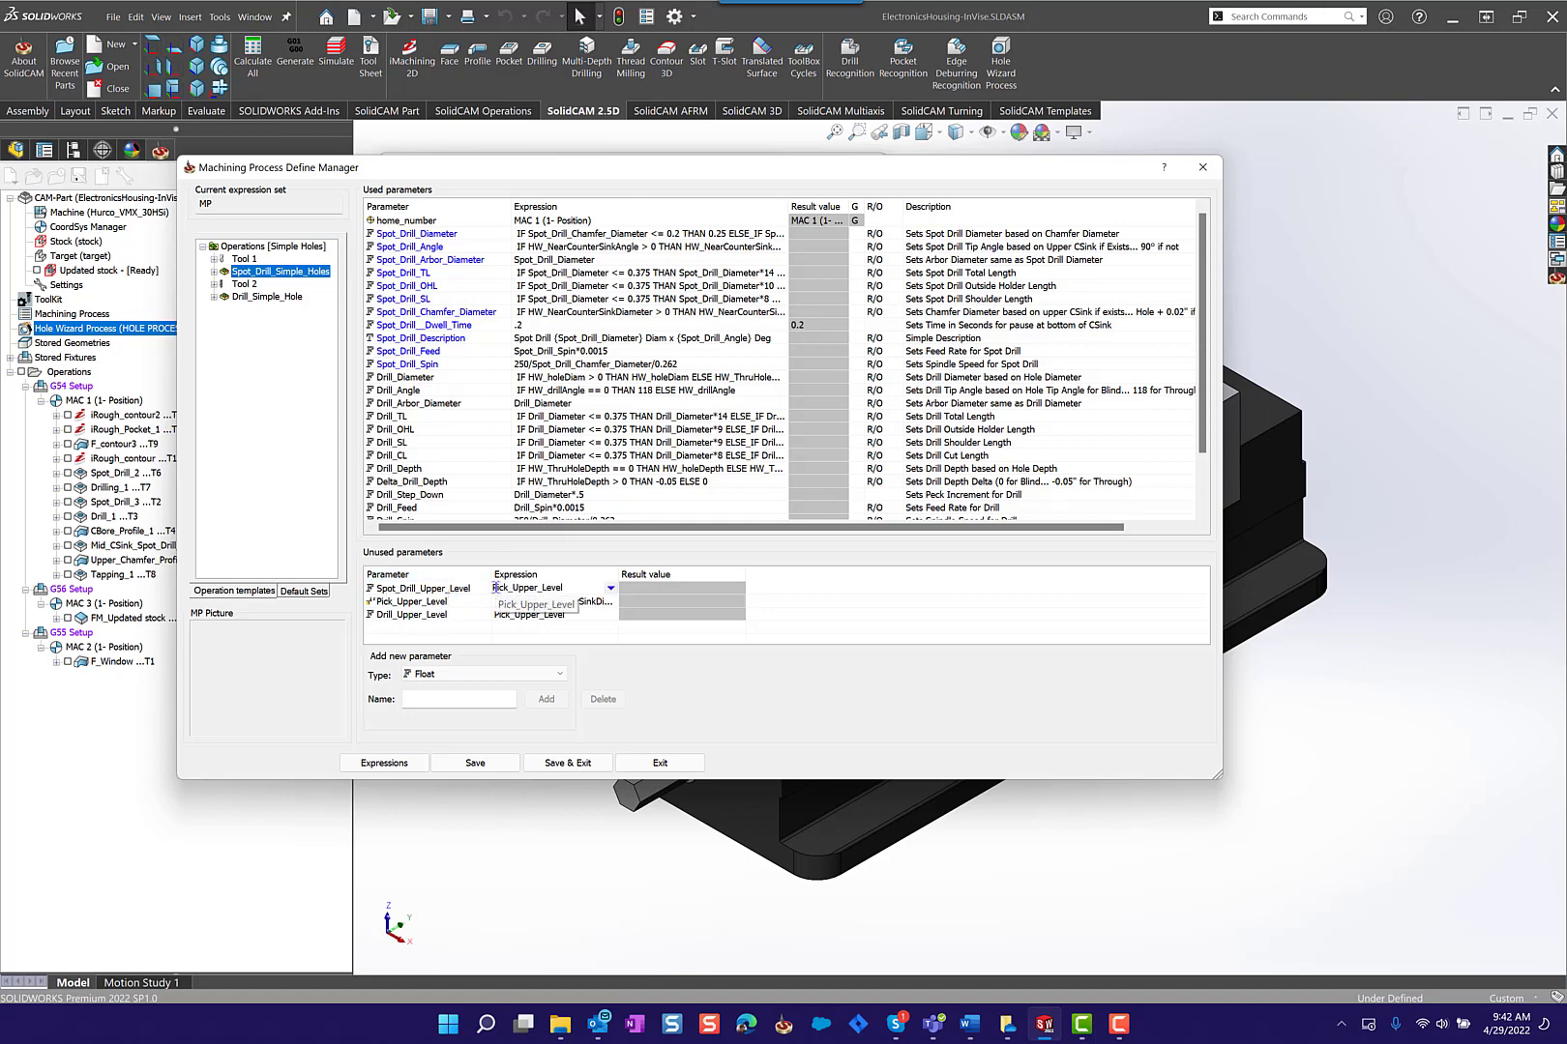
pyautogui.click(426, 697)
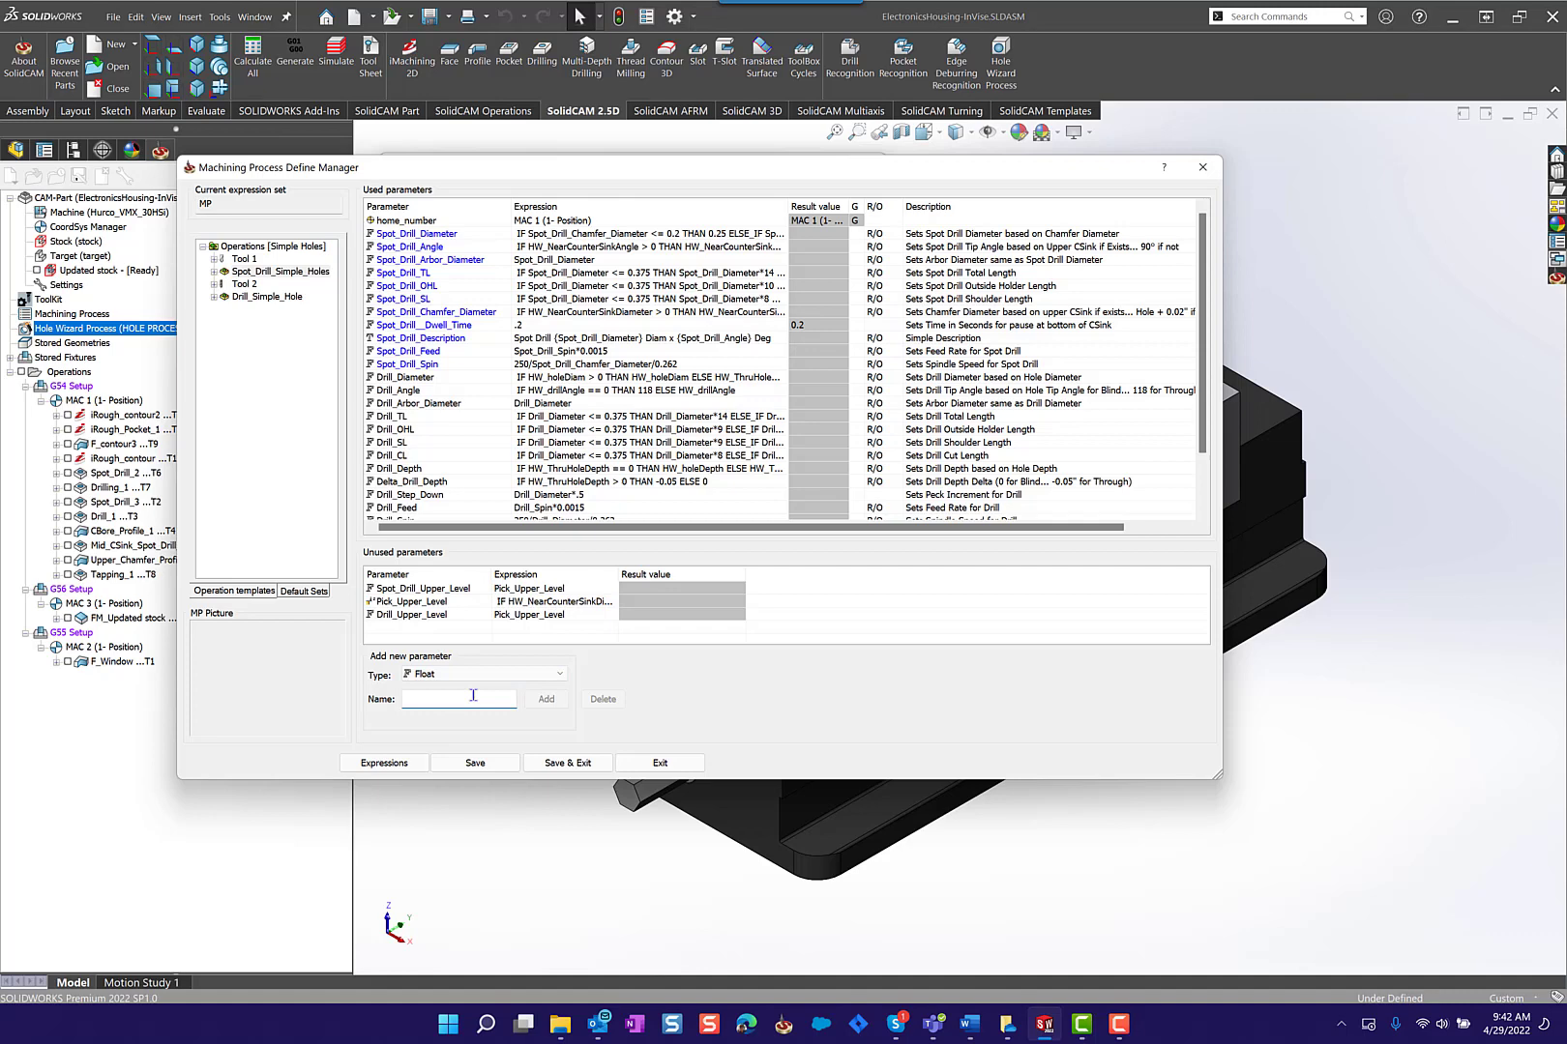
pyautogui.write('Kens_SpotDrill_Diam')
pyautogui.click(543, 701)
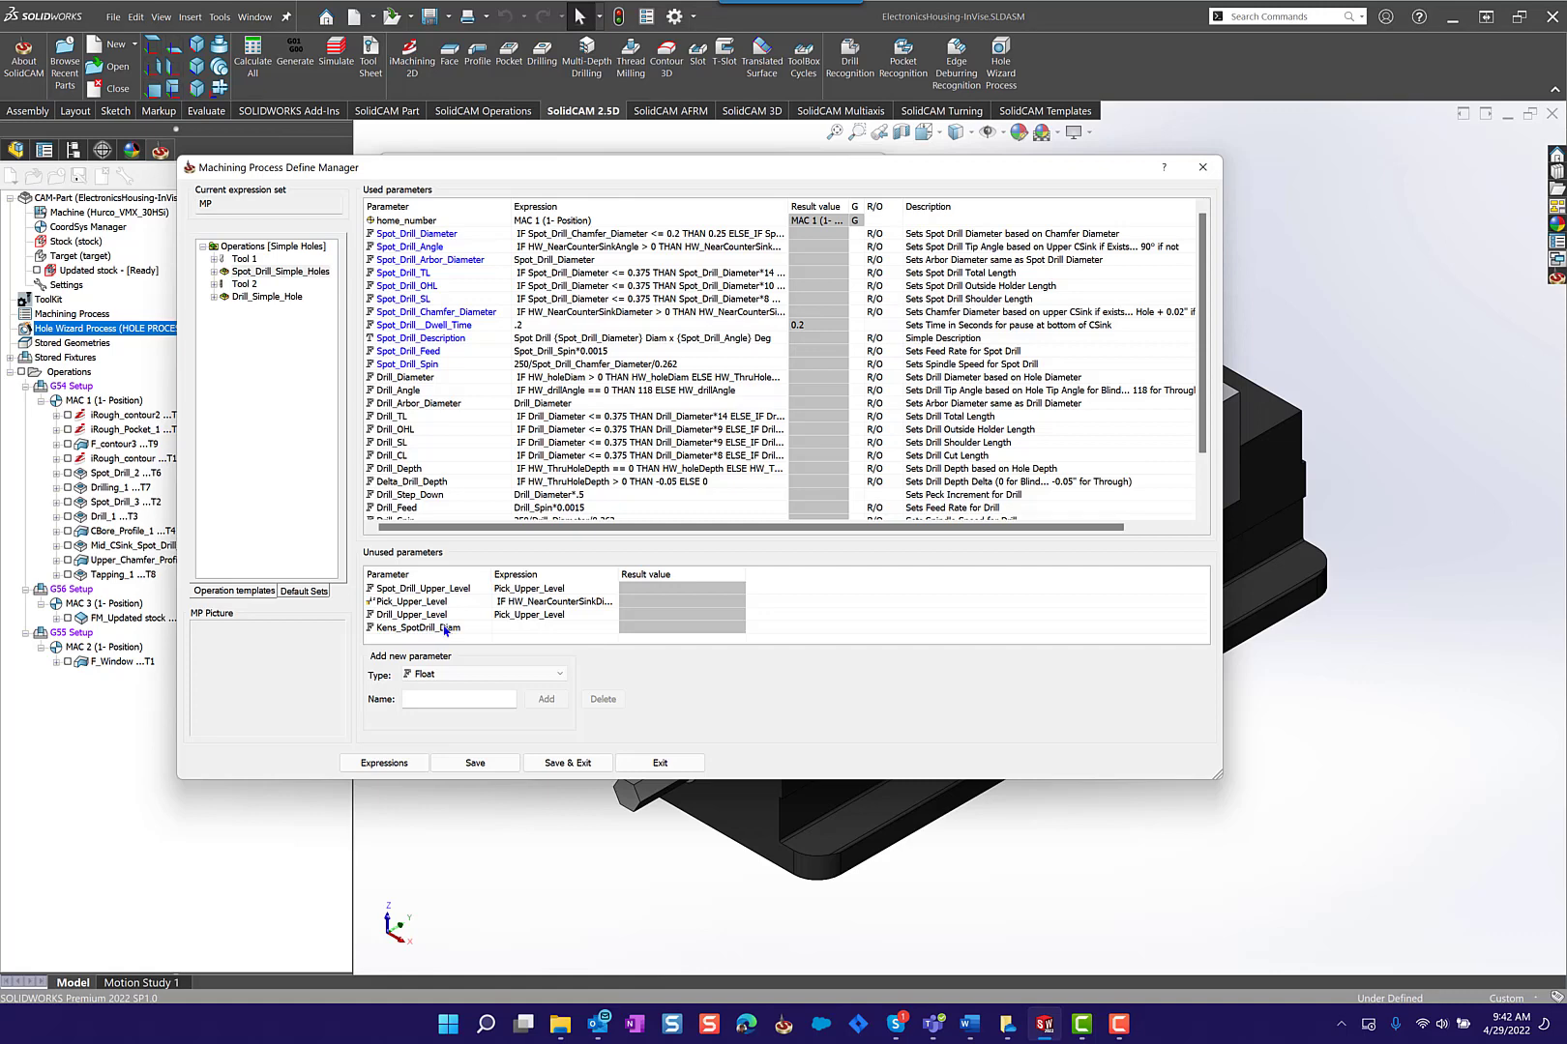
pyautogui.click(610, 628)
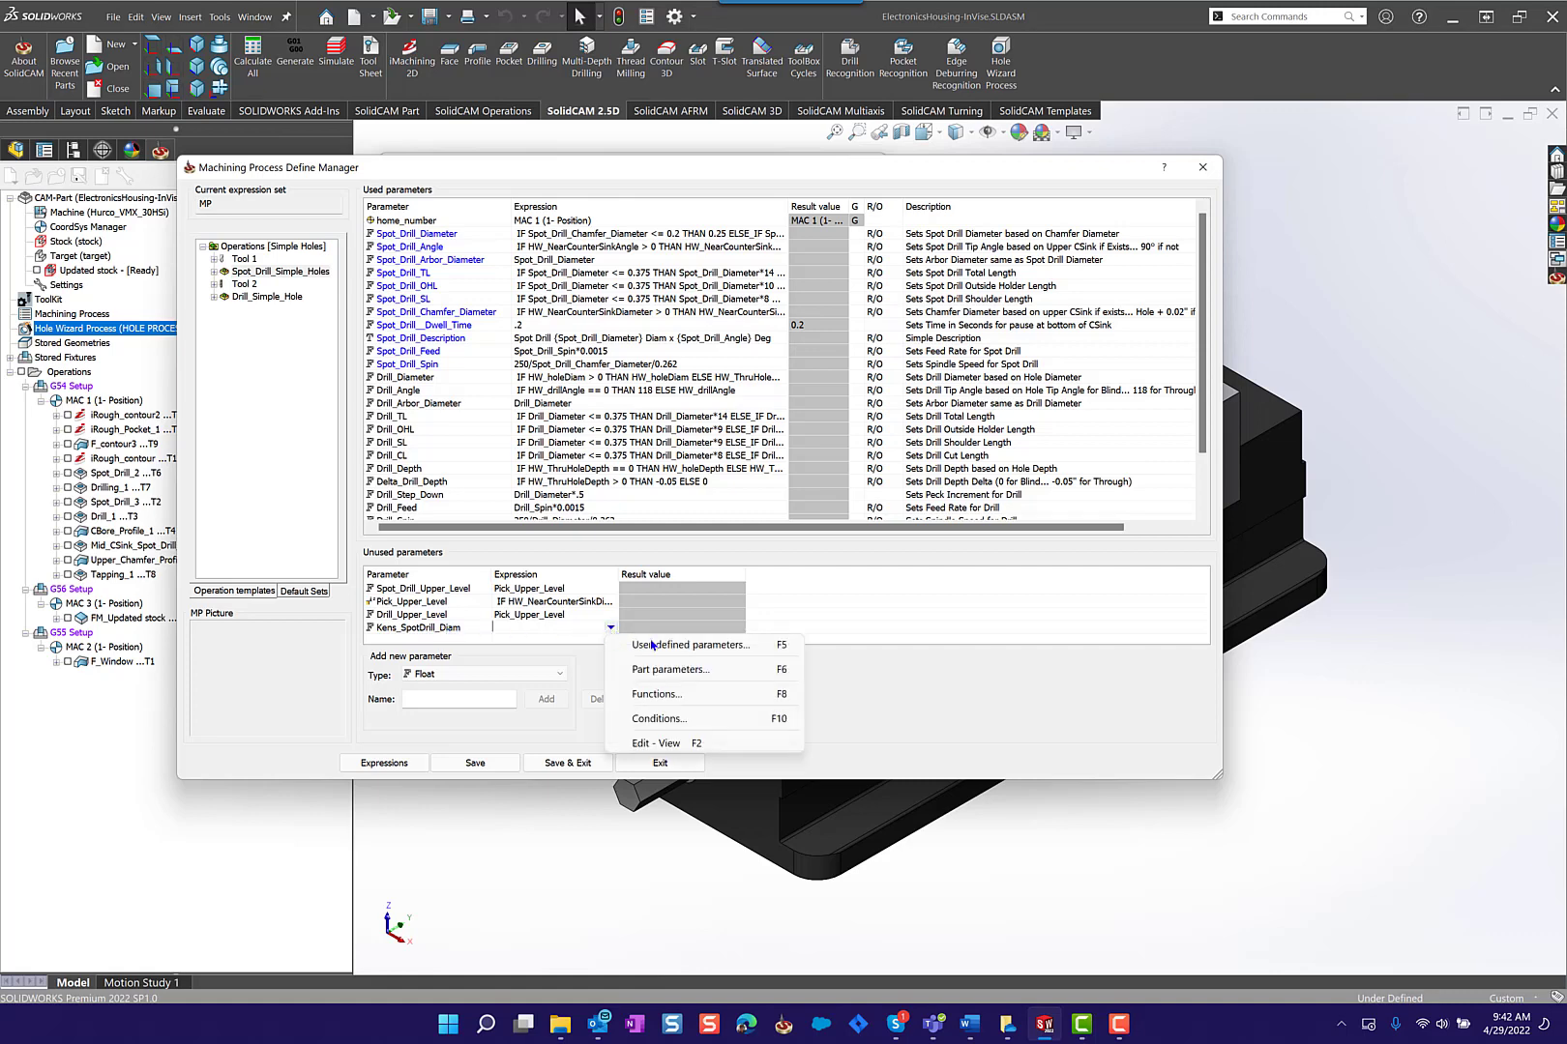
# - Make Kens_SpotDrill_Diam's expression a condition and browse Hole Wizard parameters for the IF row
pyautogui.click(673, 720)
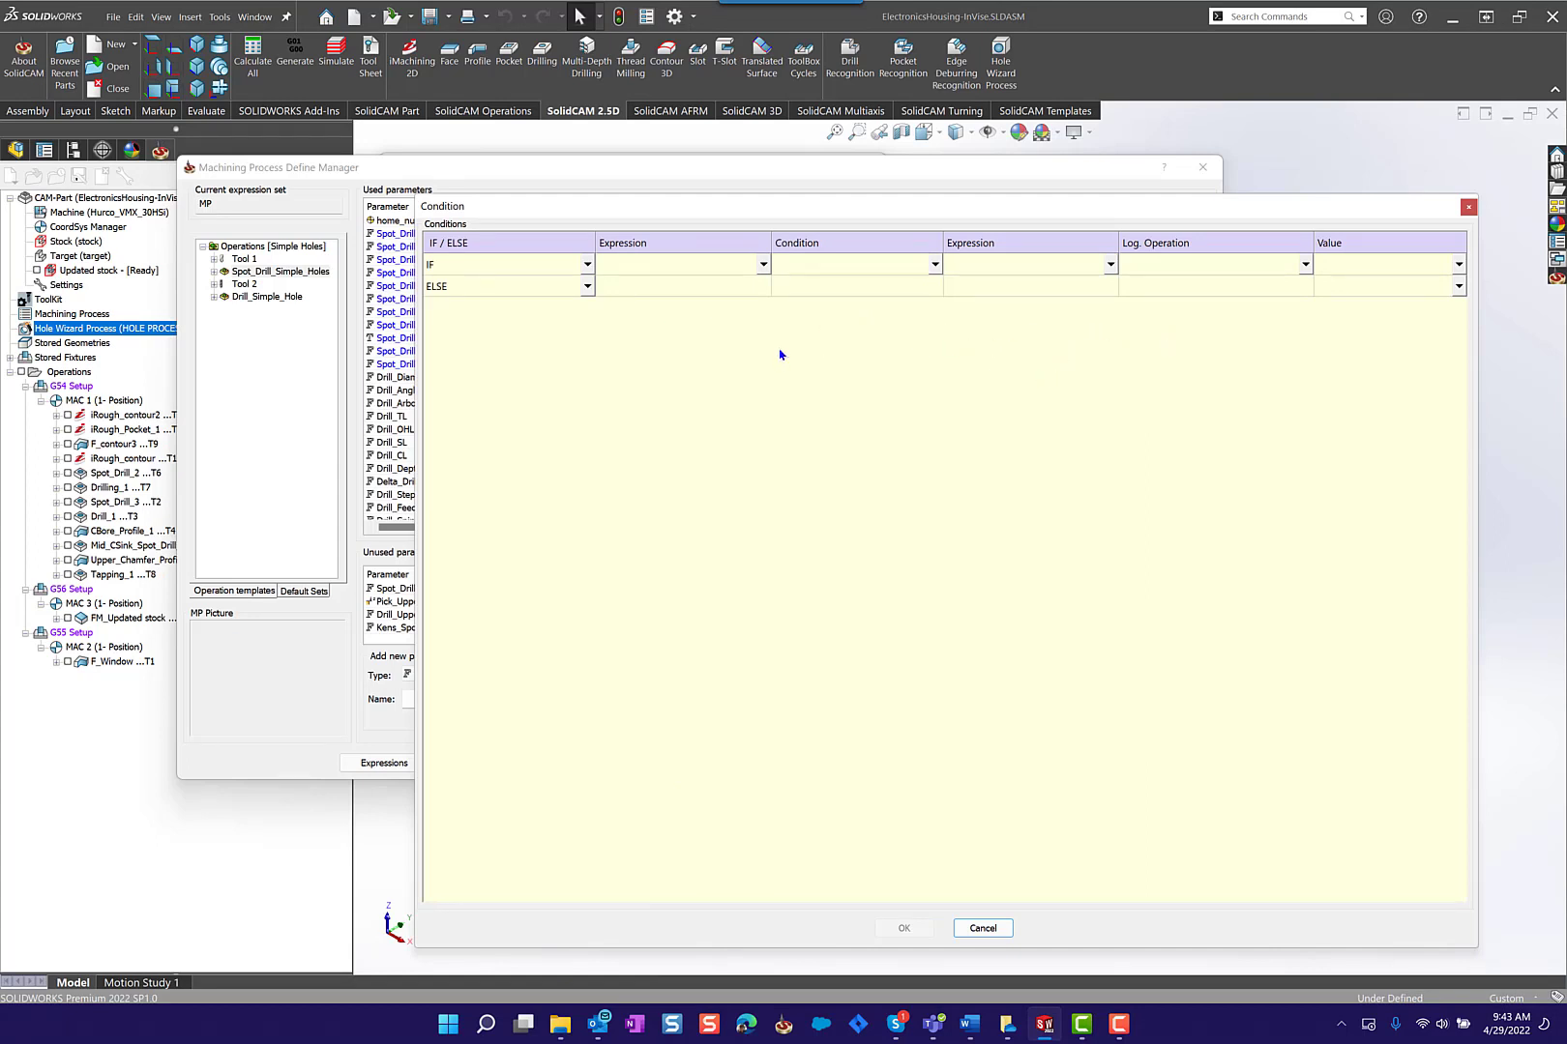
pyautogui.click(763, 265)
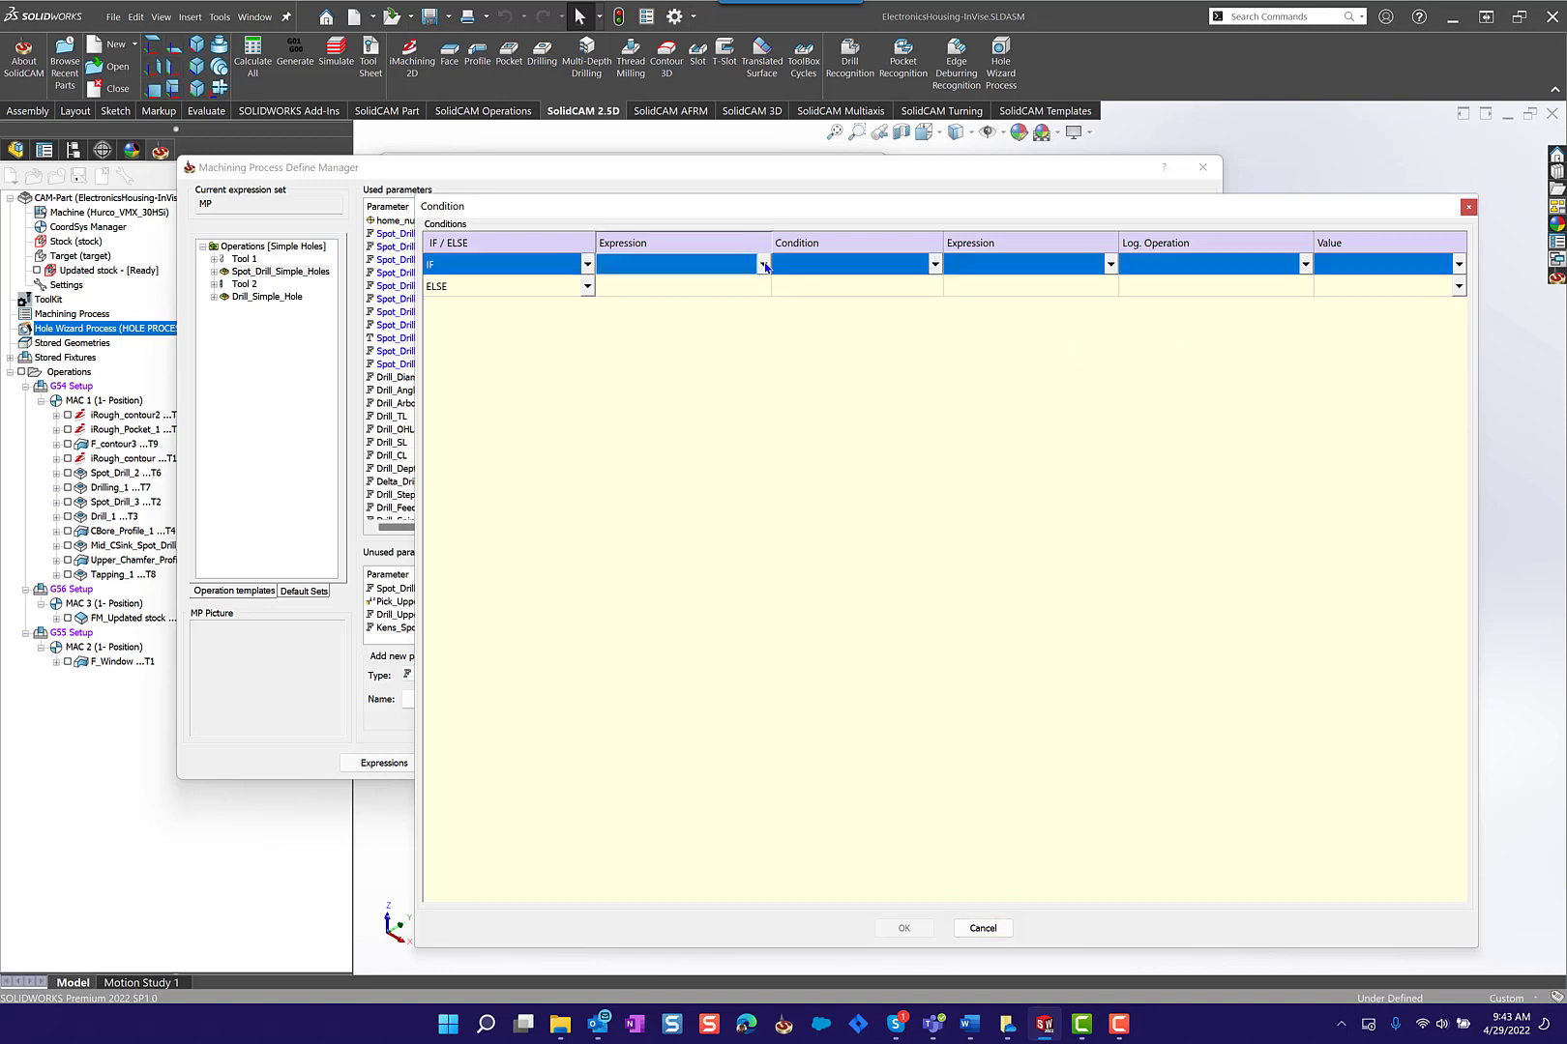
pyautogui.click(764, 265)
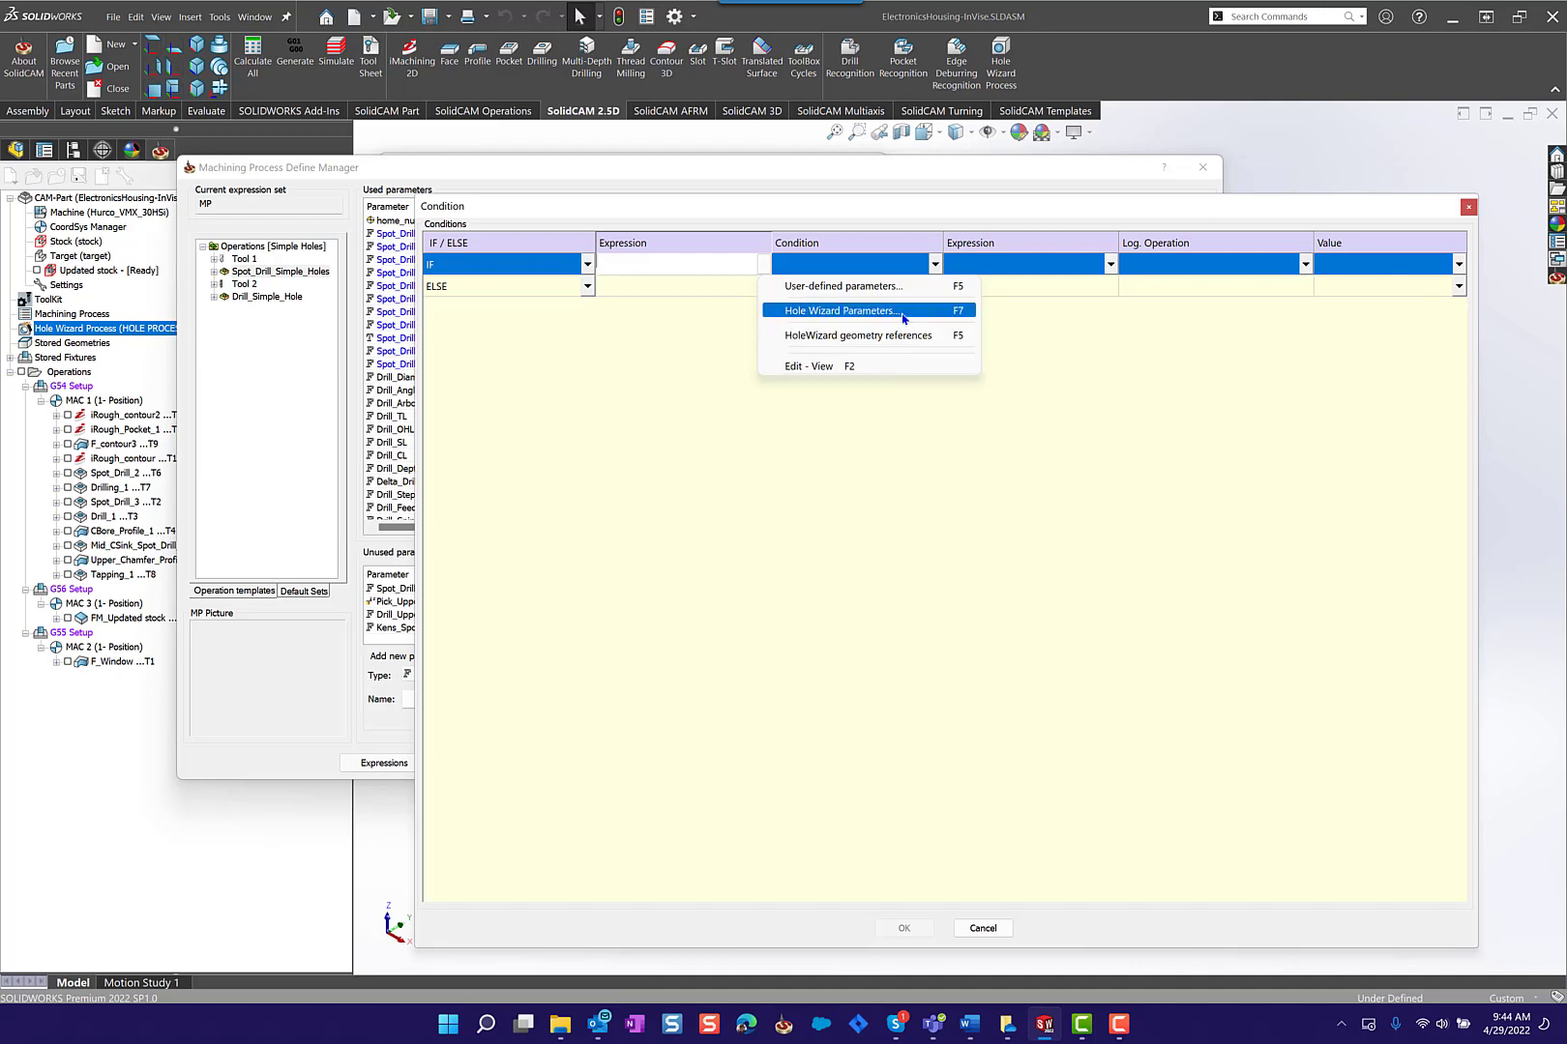
pyautogui.click(889, 311)
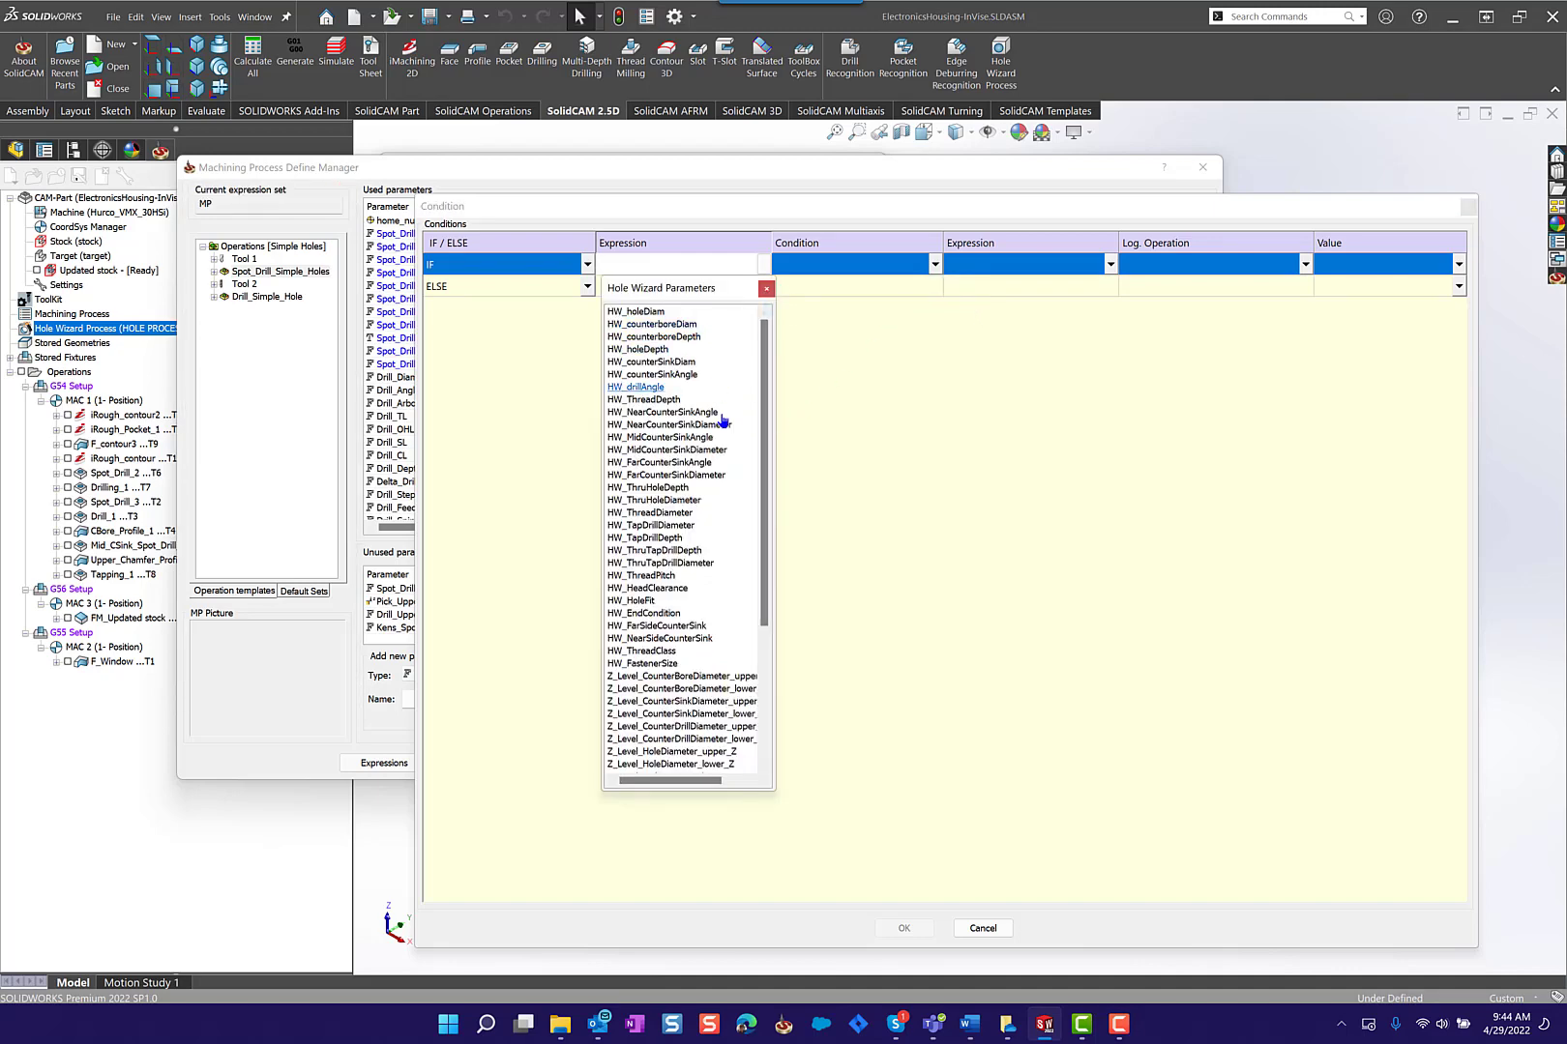
pyautogui.moveTo(769, 585); pyautogui.dragTo(779, 491)
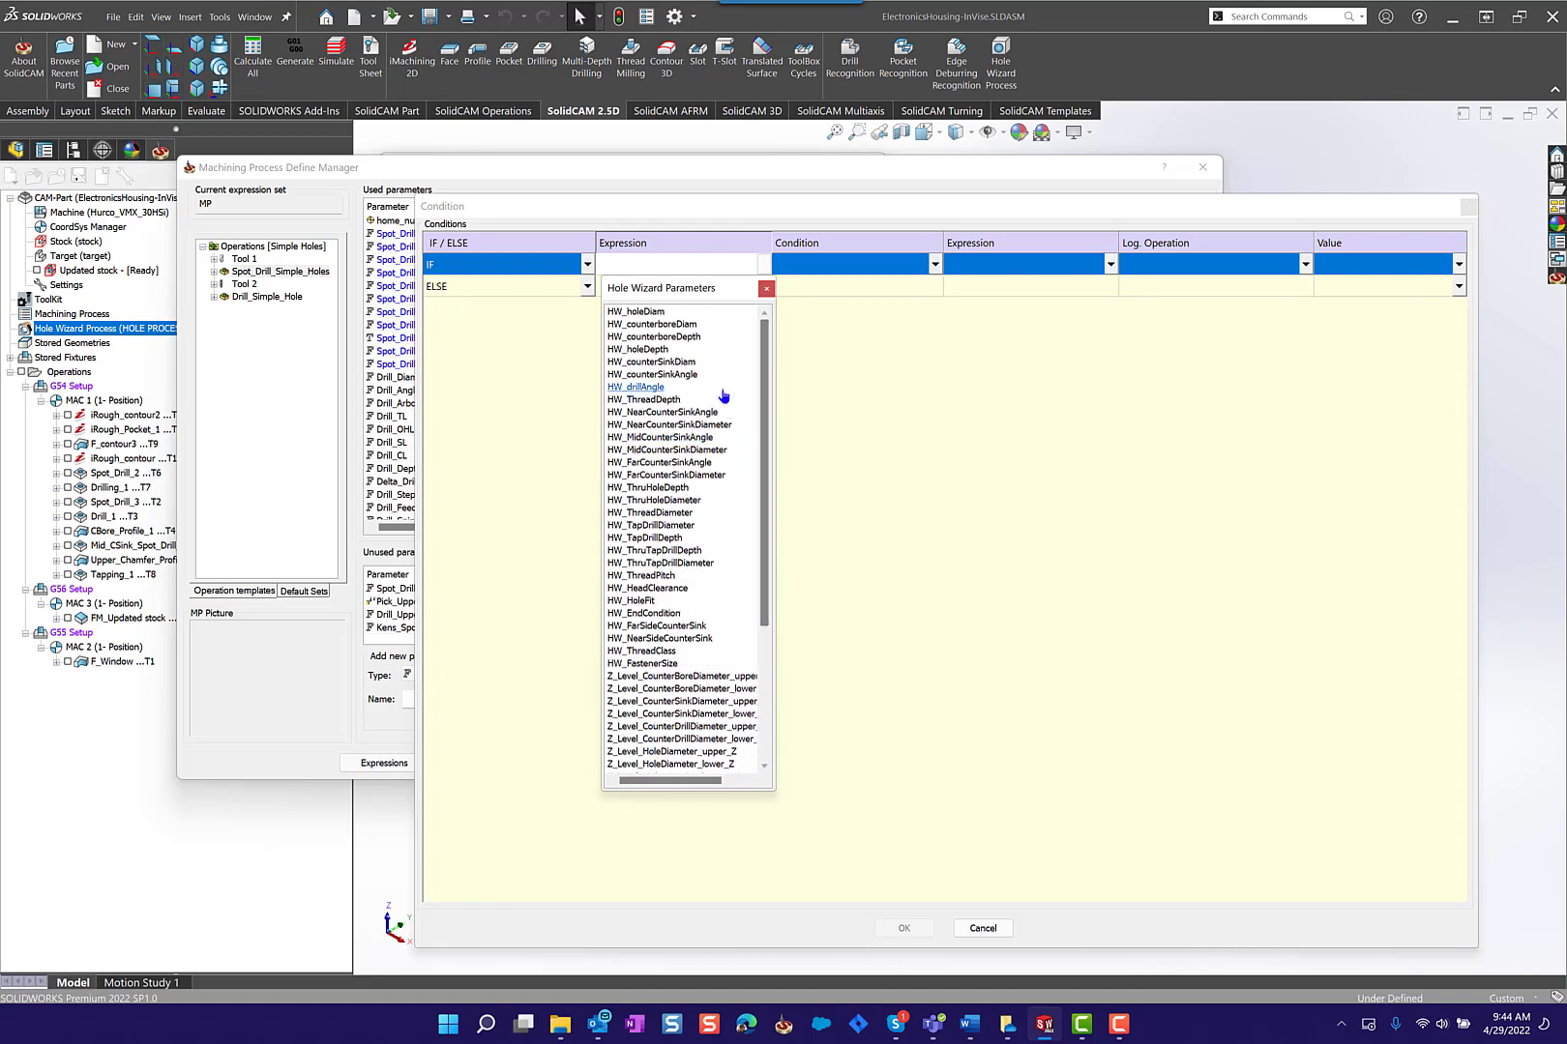
pyautogui.click(766, 288)
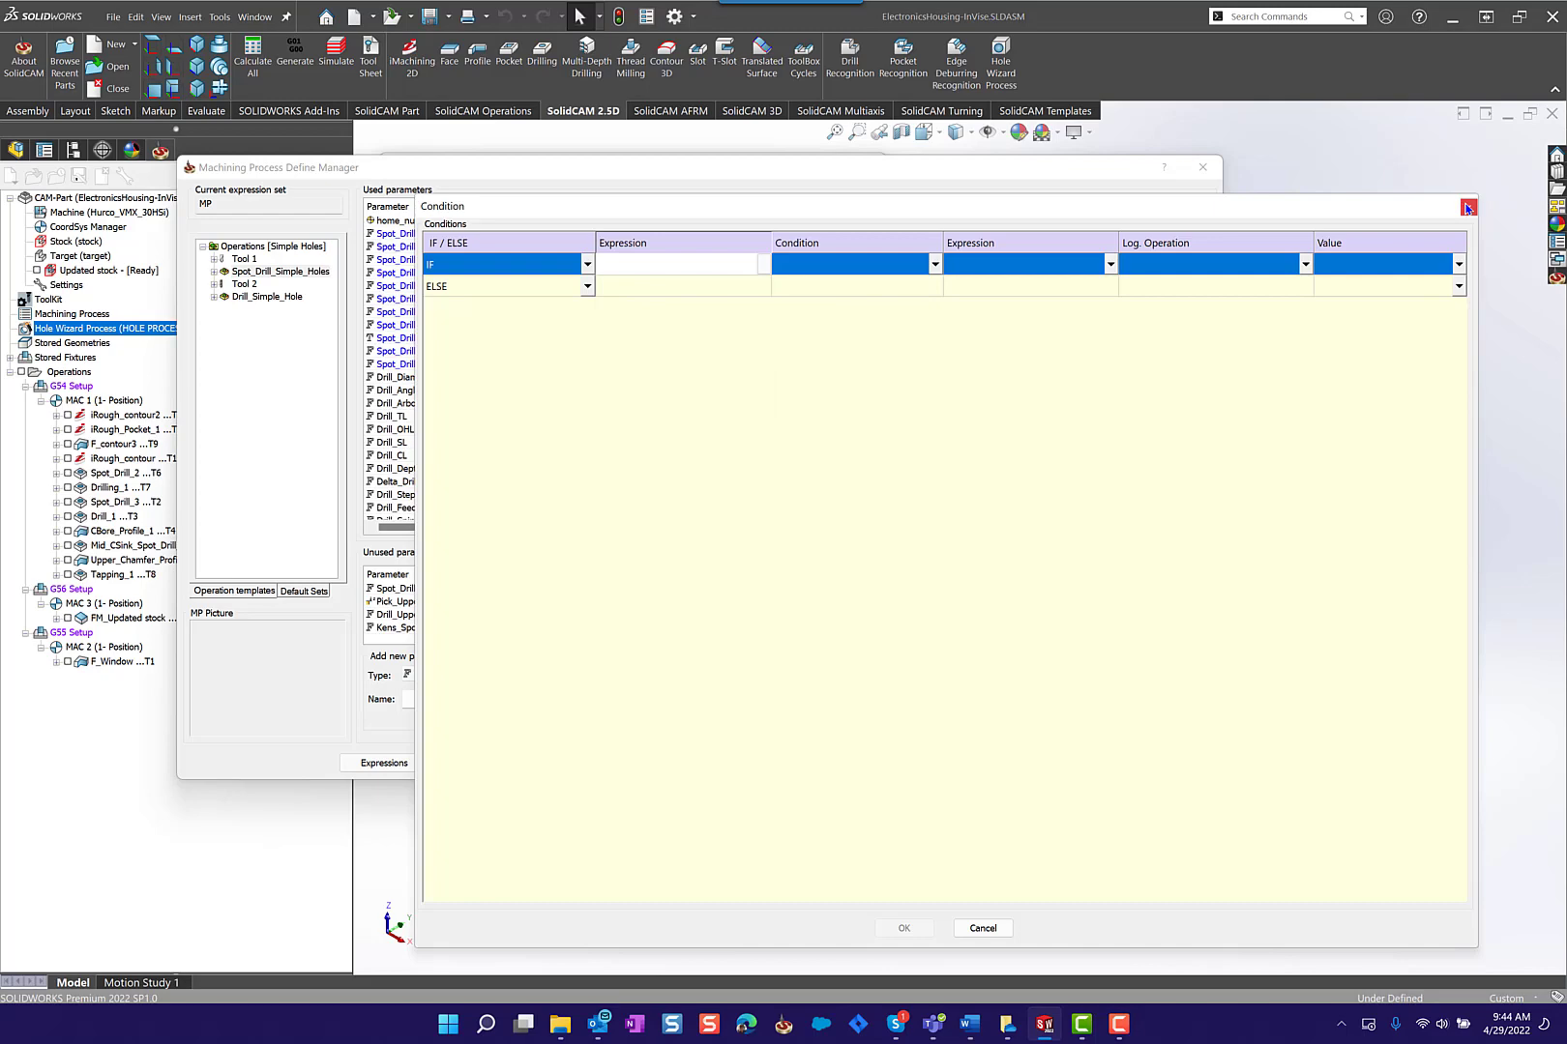
# - Close the empty condition editor and select the Spot_Drill_Diameter parameter
pyautogui.click(1468, 207)
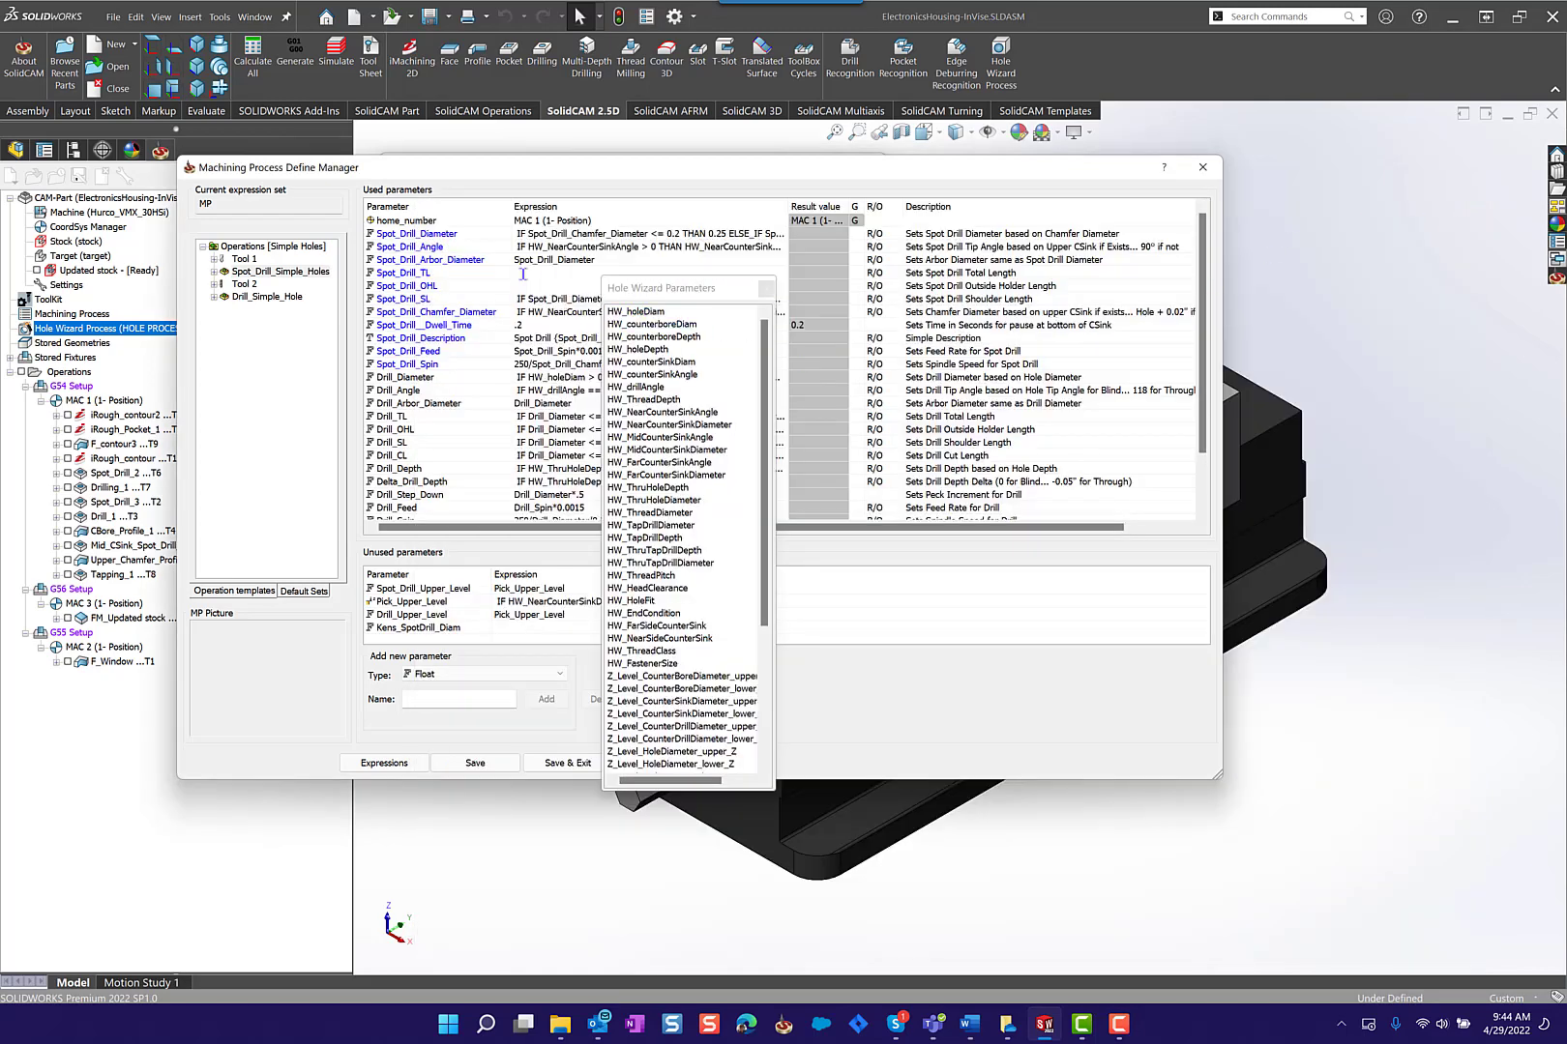
pyautogui.click(420, 235)
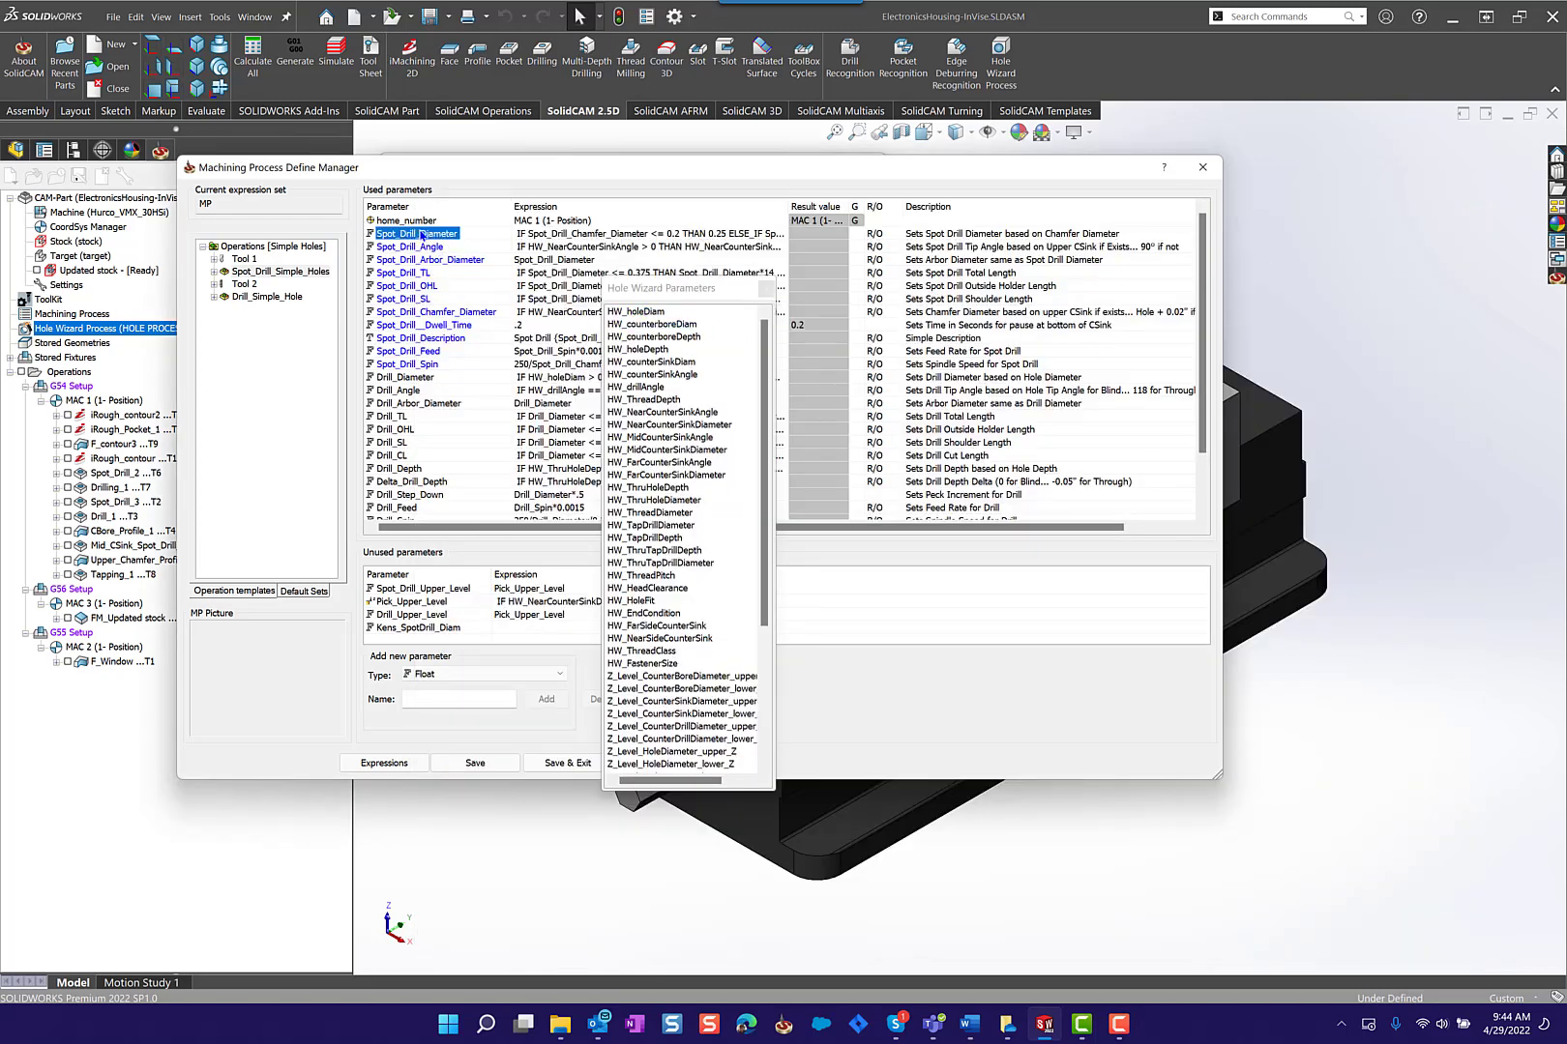
pyautogui.click(421, 234)
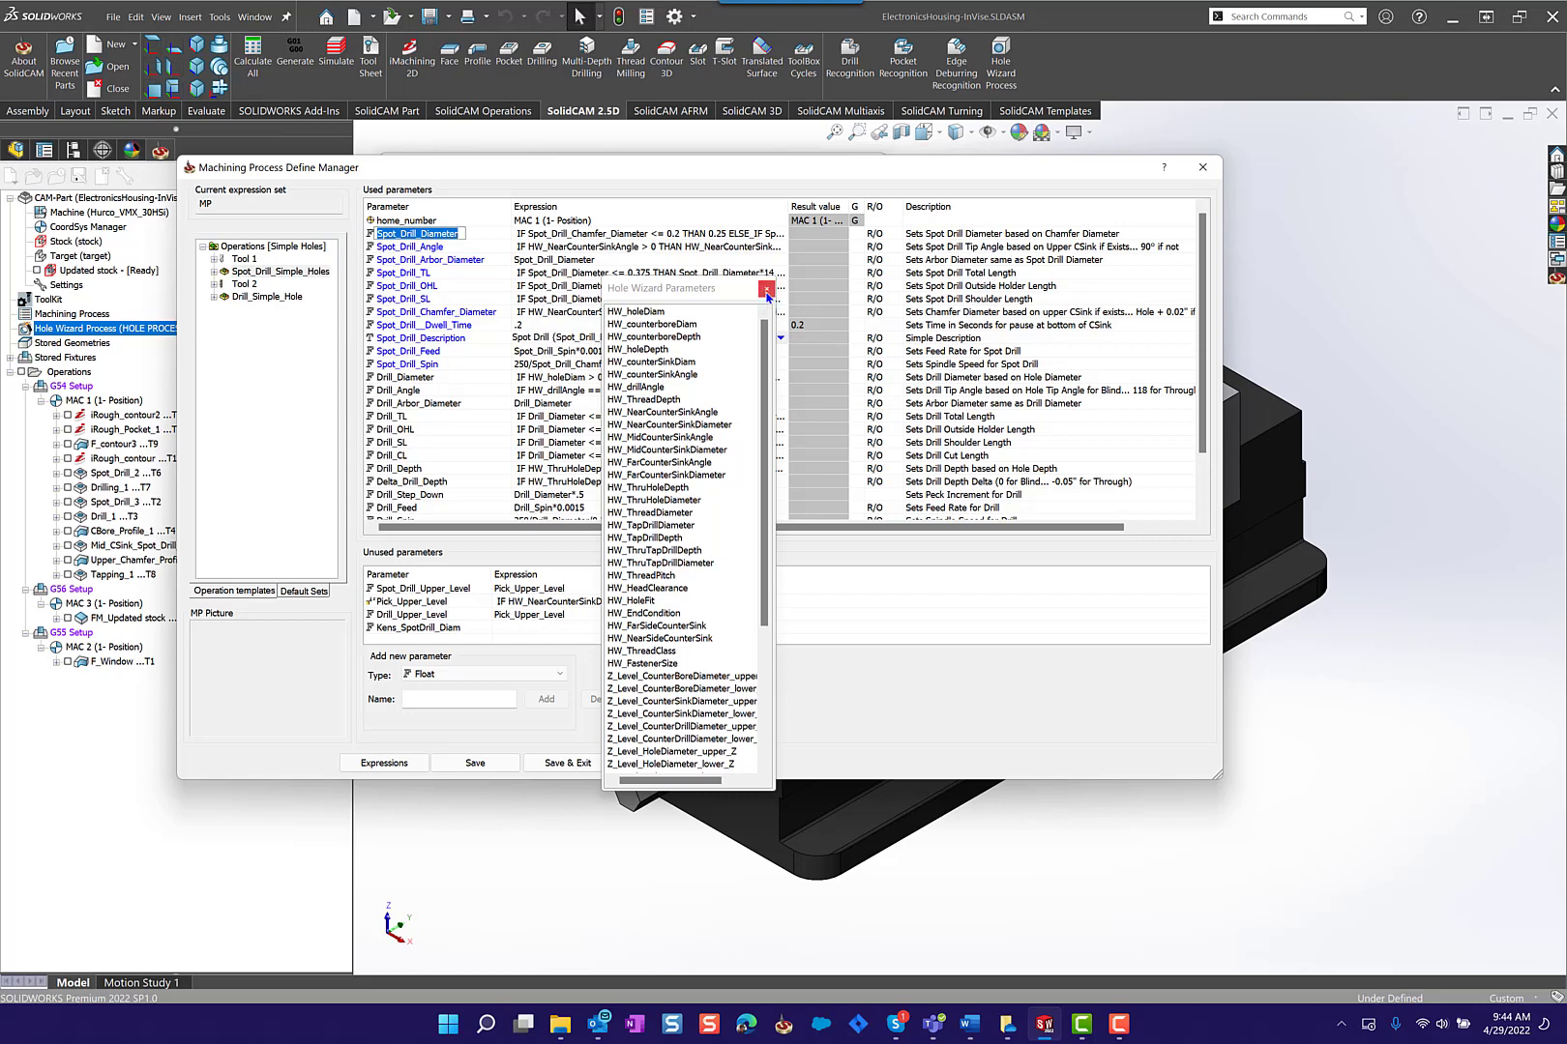
pyautogui.click(766, 288)
# - Open Spot_Drill_Diameter's chamfer-diameter condition, with values 0.25 through 0.75 and ELSE 1.0
pyautogui.doubleClick(435, 234)
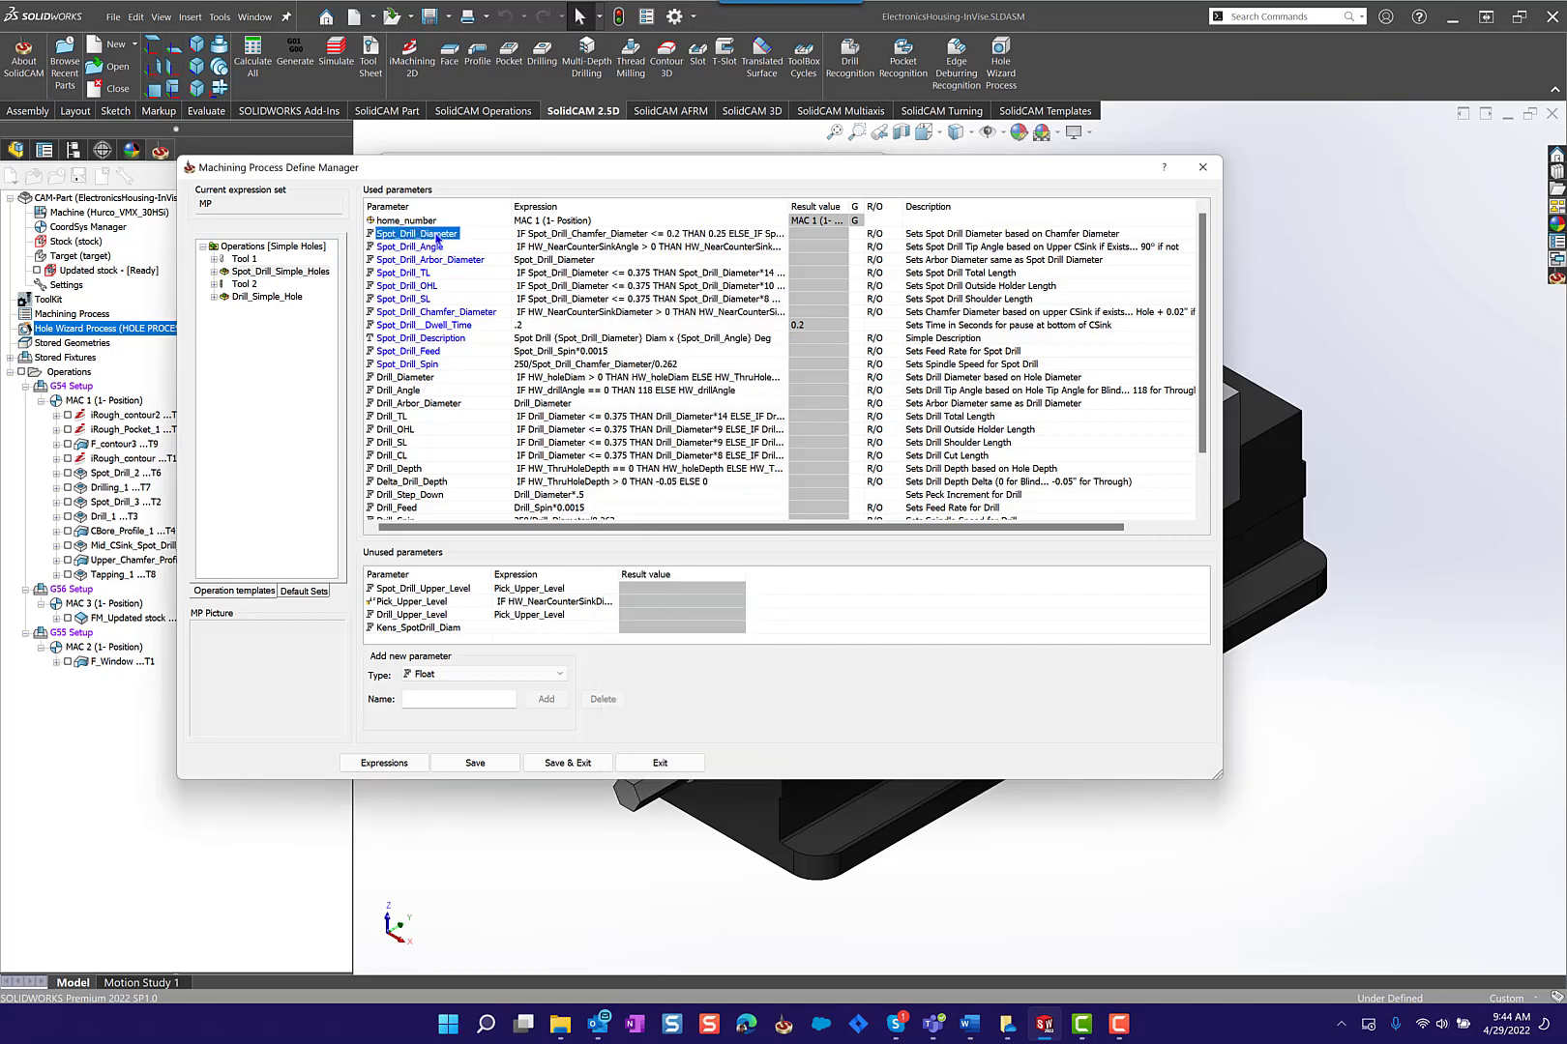
pyautogui.click(780, 233)
pyautogui.click(815, 350)
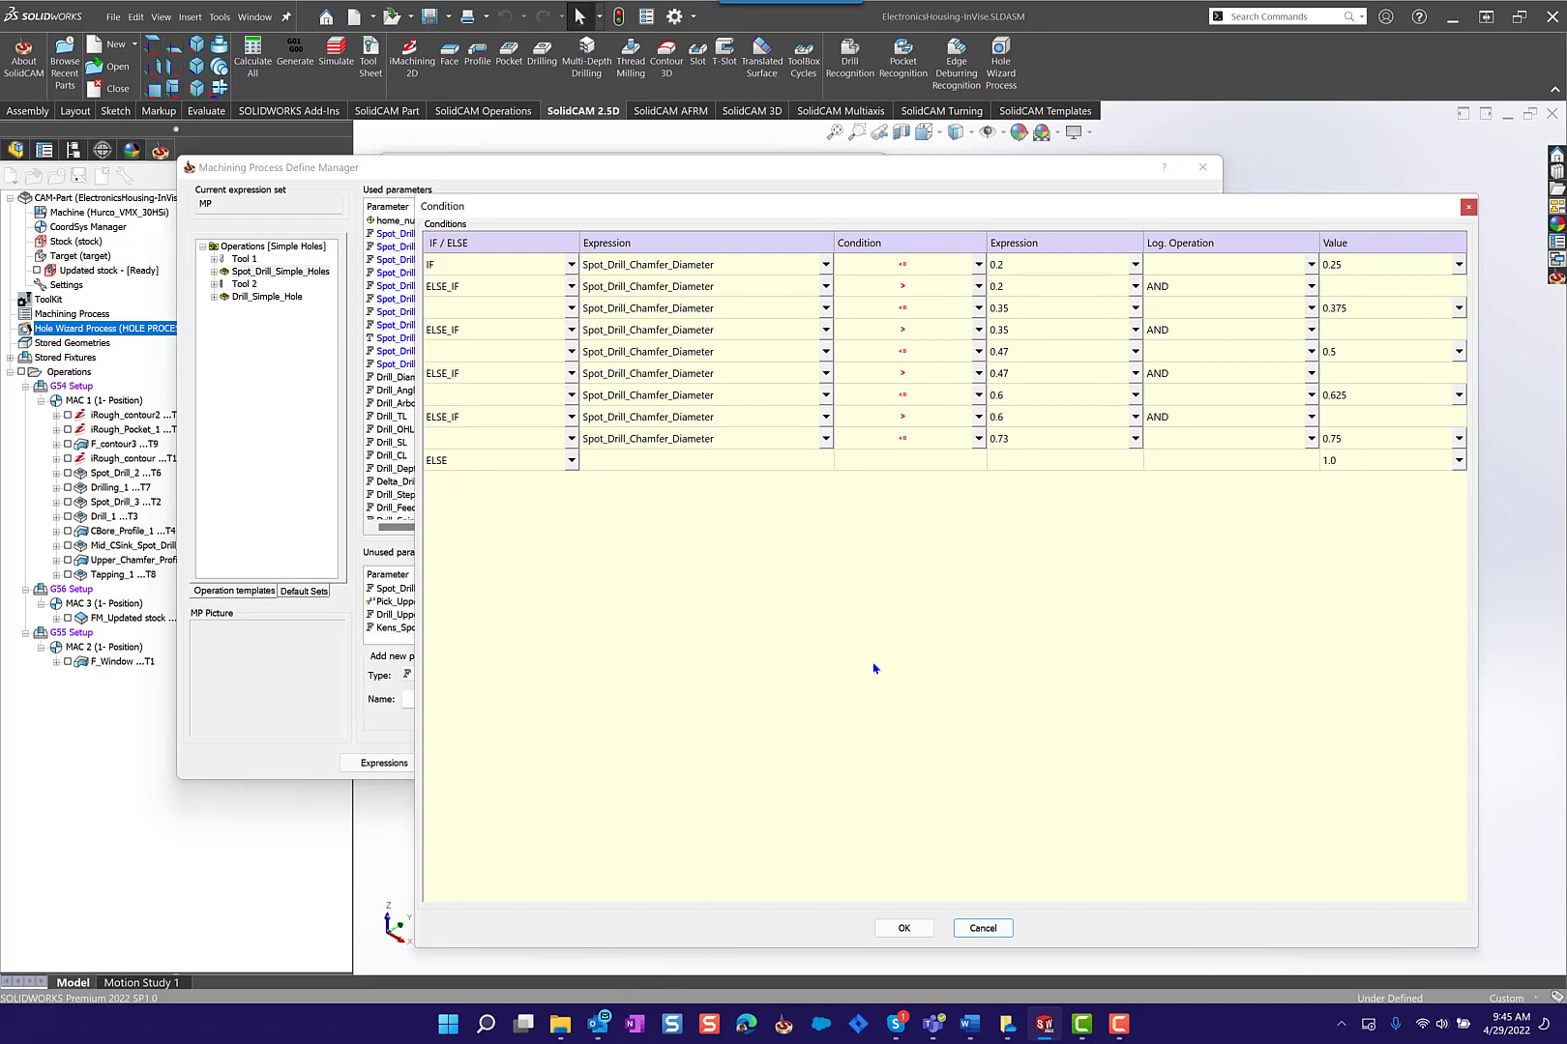
pyautogui.click(1468, 207)
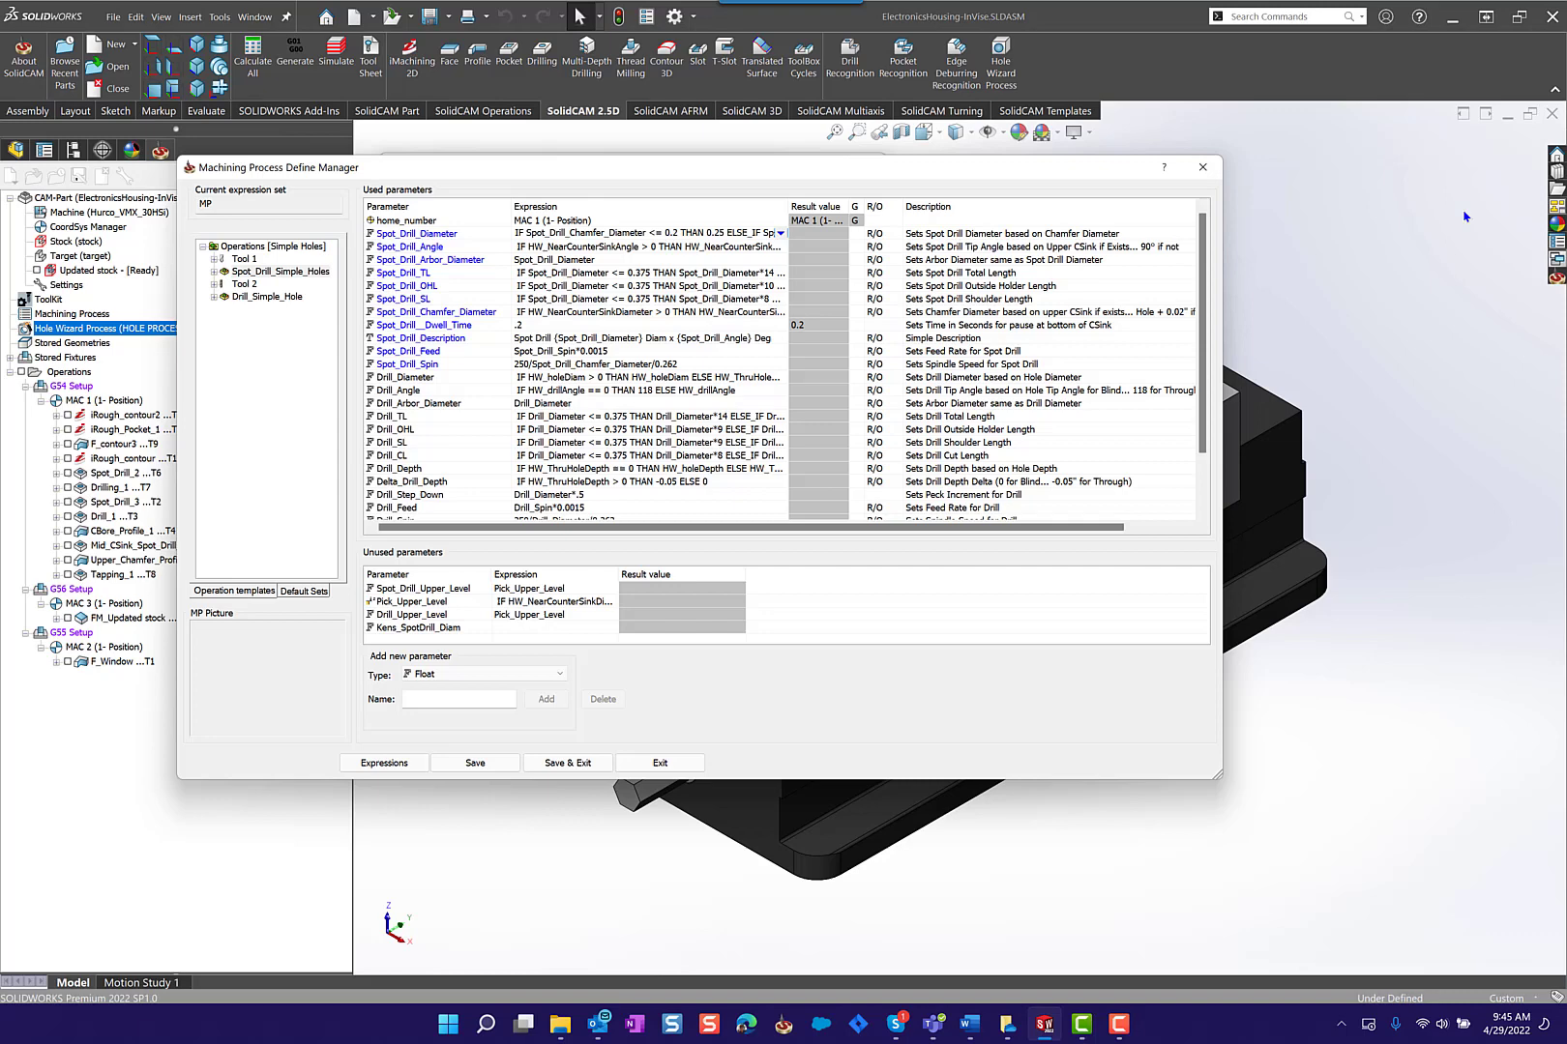